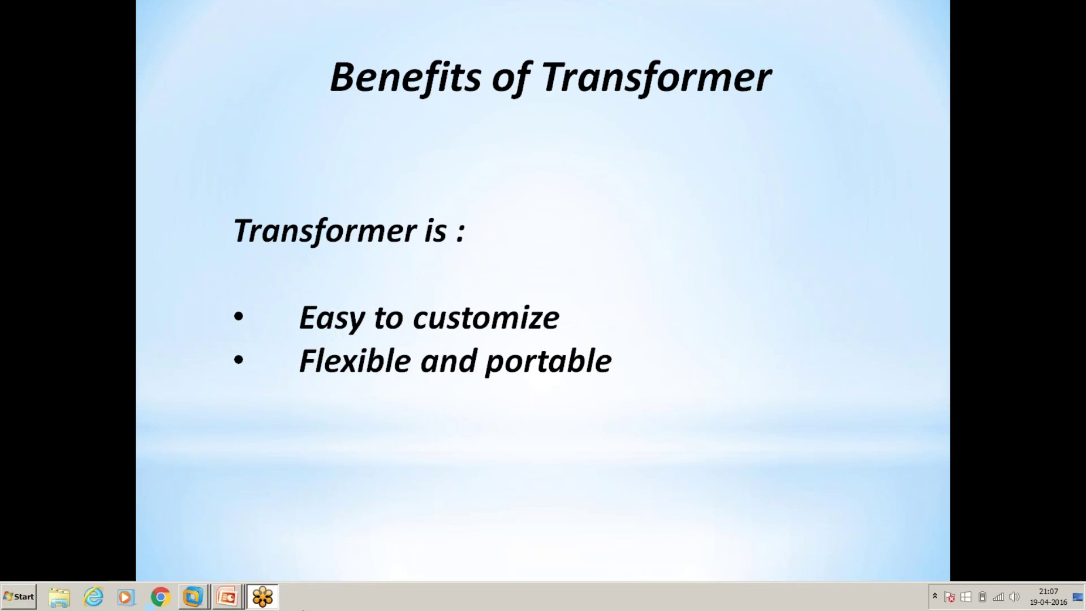
# Bring the Windows 7 VM to full screen and list all installed programs.
pyautogui.moveTo(203, 601)
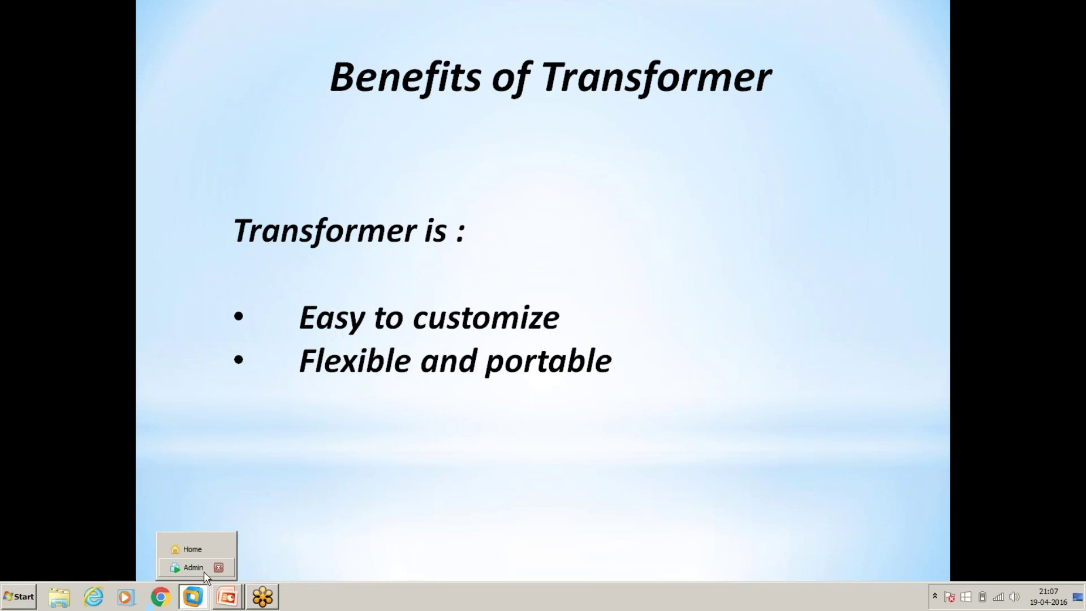
pyautogui.click(203, 571)
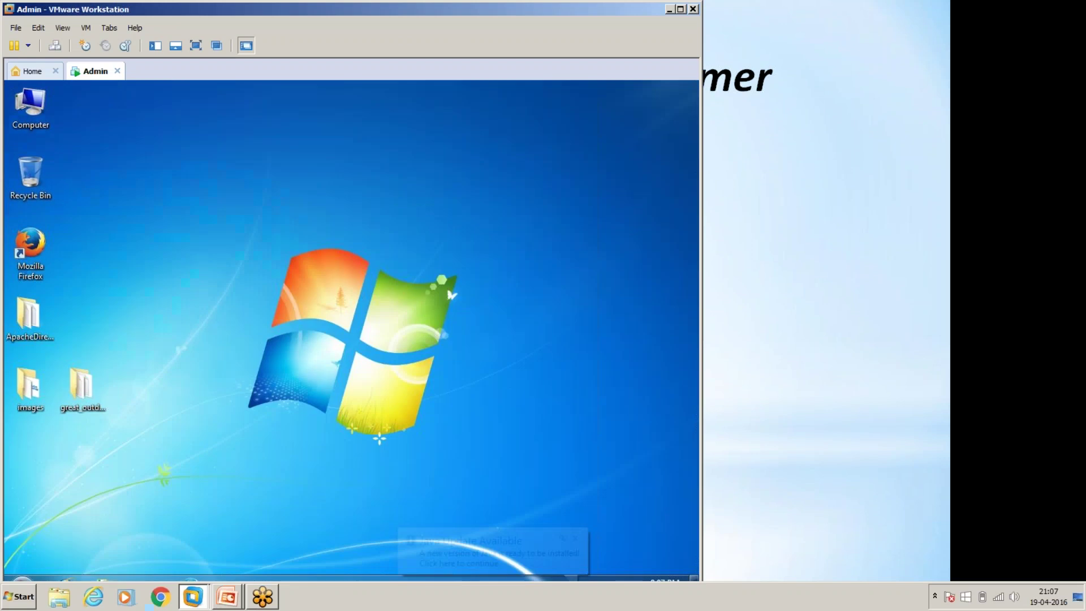
pyautogui.click(198, 45)
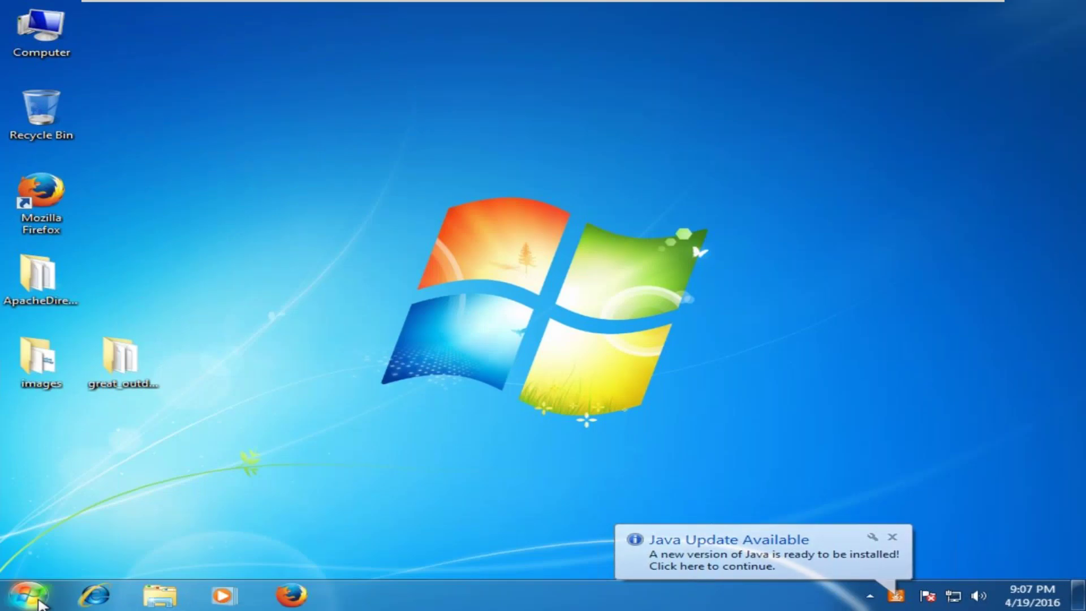
pyautogui.click(40, 602)
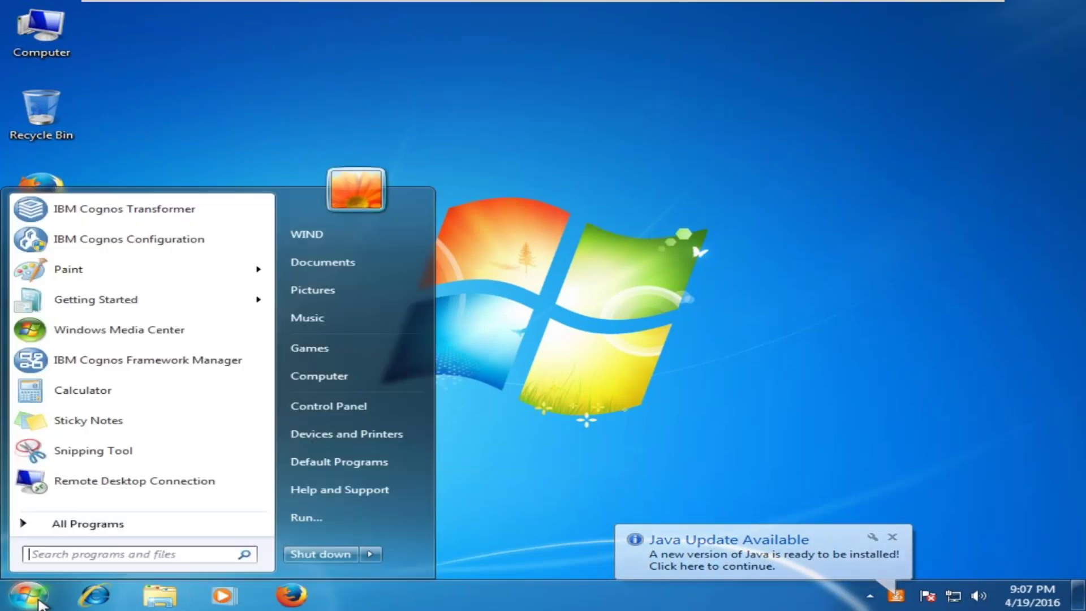
pyautogui.click(75, 522)
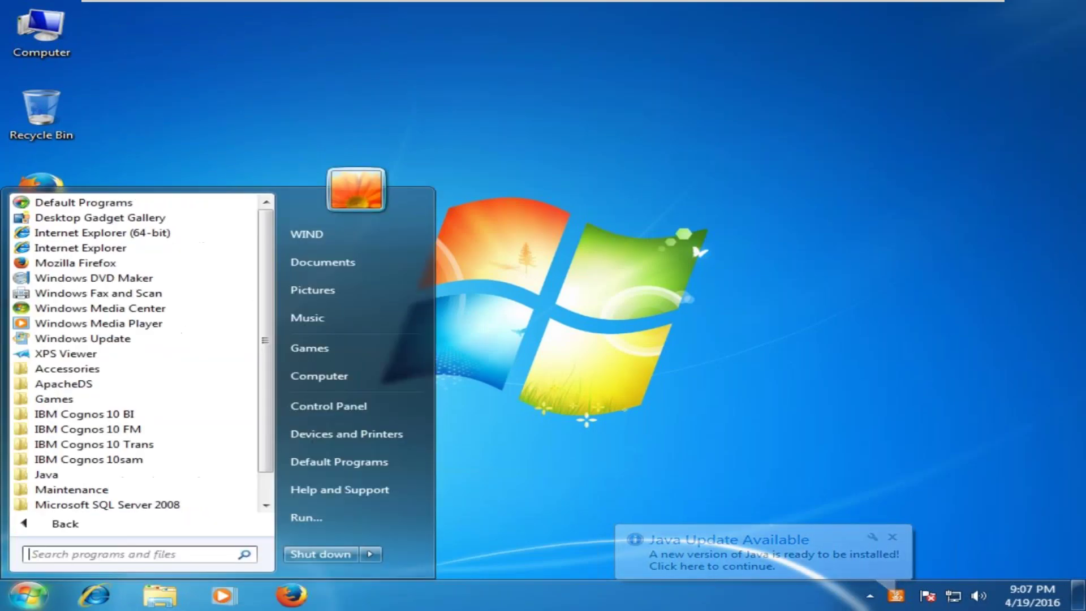
# Run IBM Cognos Transformer from the IBM Cognos 10 Trans folder as administrator.
pyautogui.click(93, 444)
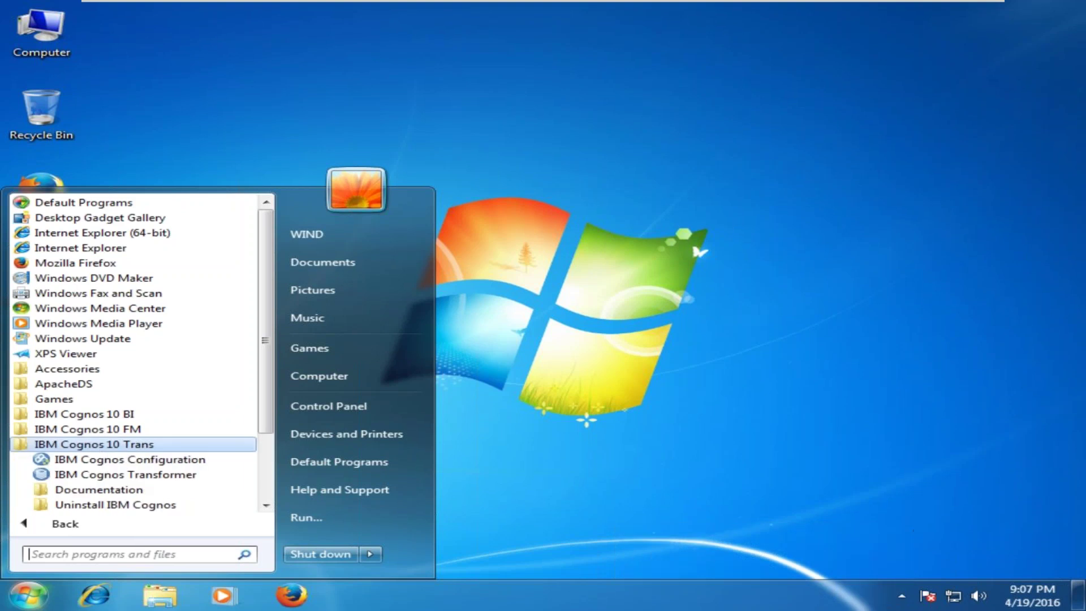
pyautogui.rightClick(145, 476)
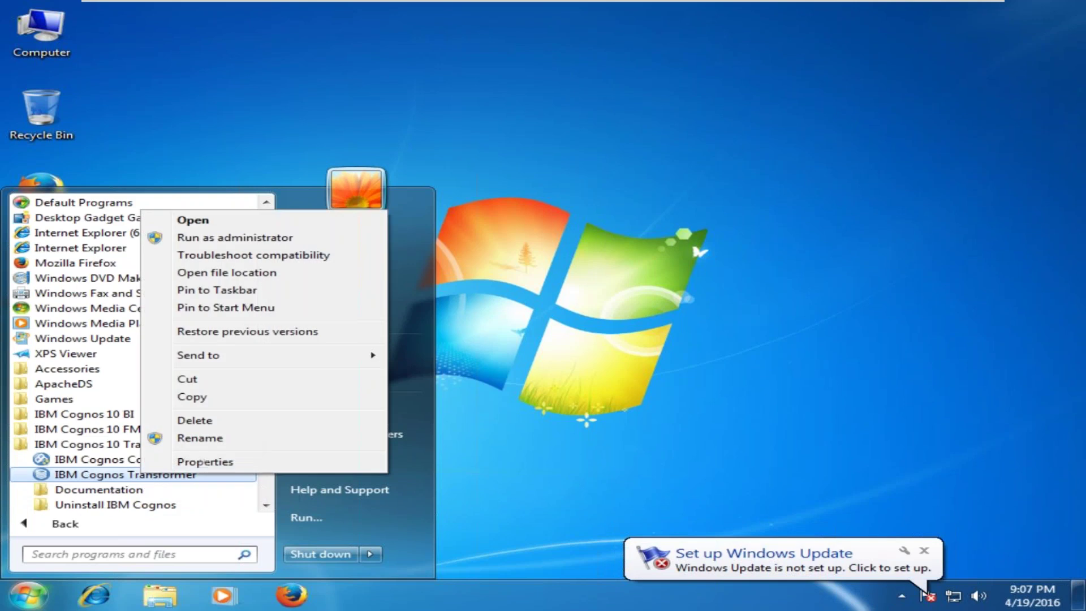
pyautogui.click(201, 240)
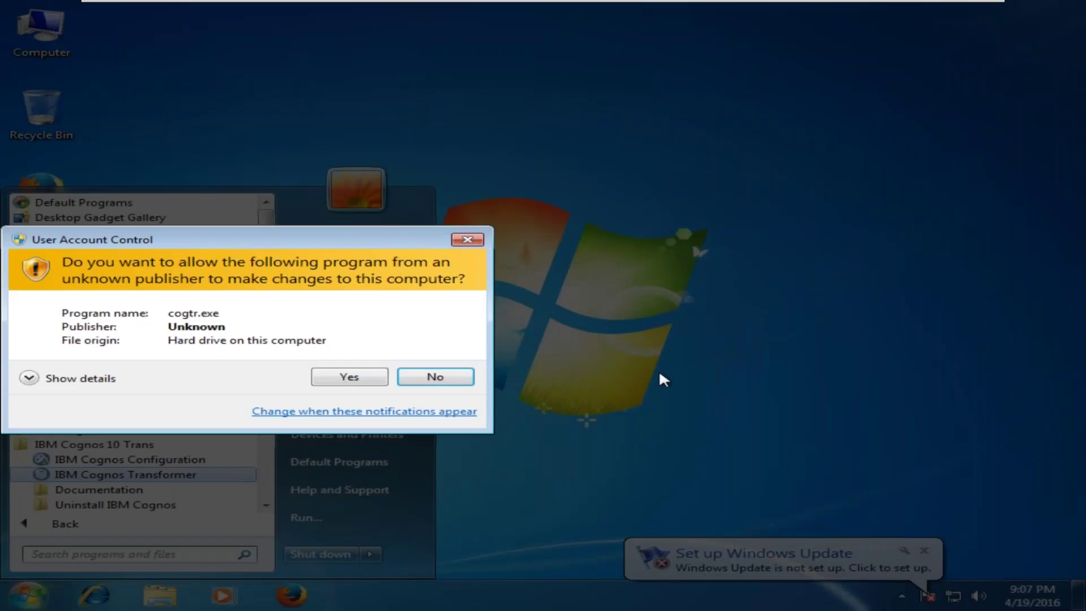
pyautogui.click(349, 377)
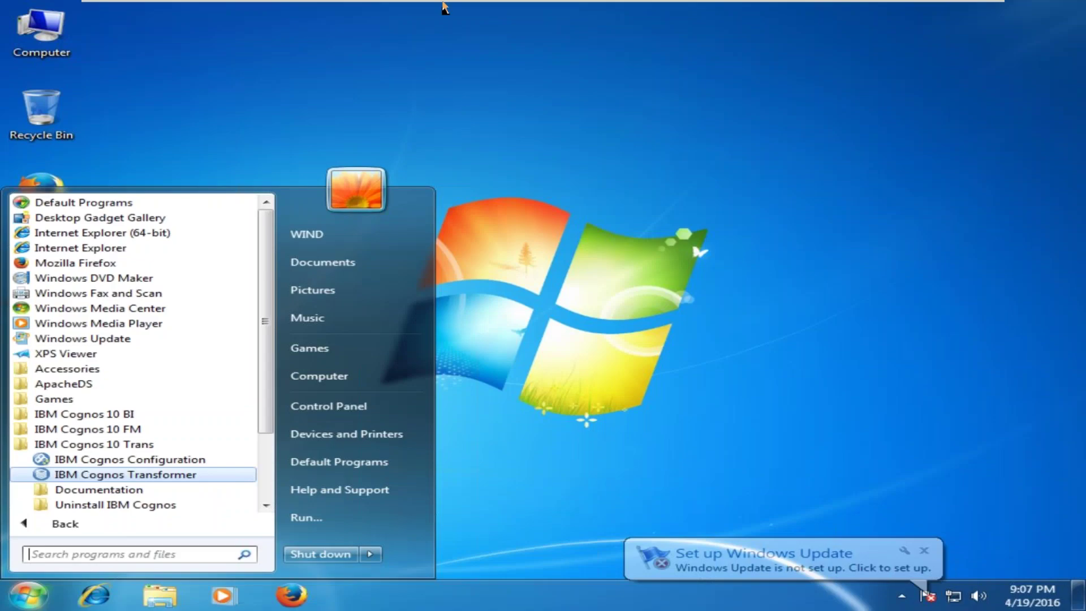
# Return the VM to a maximized window and start creating a new Transformer model.
pyautogui.click(462, 8)
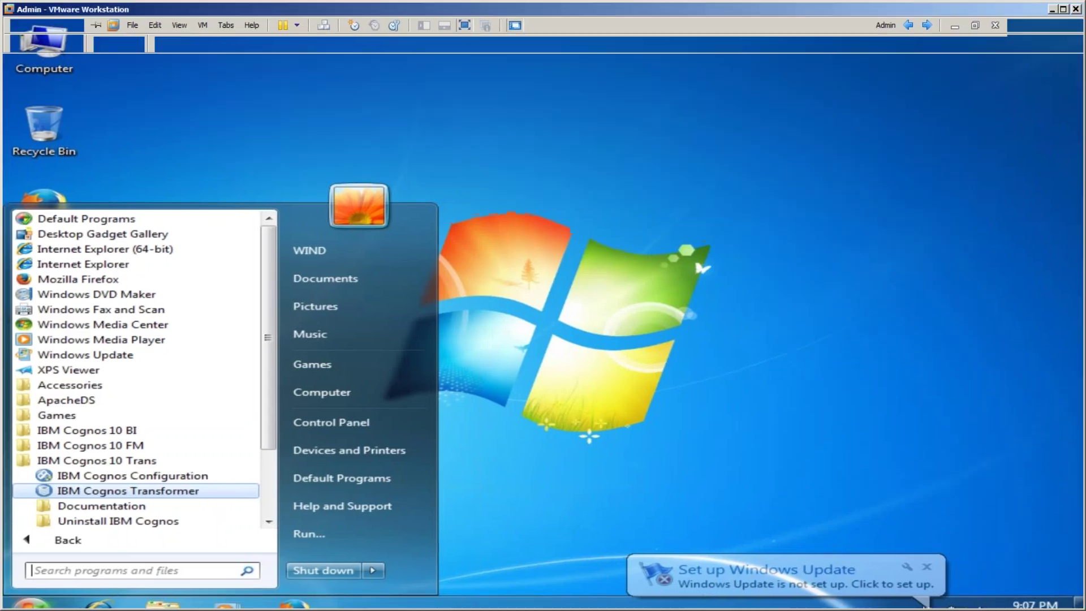
pyautogui.click(682, 9)
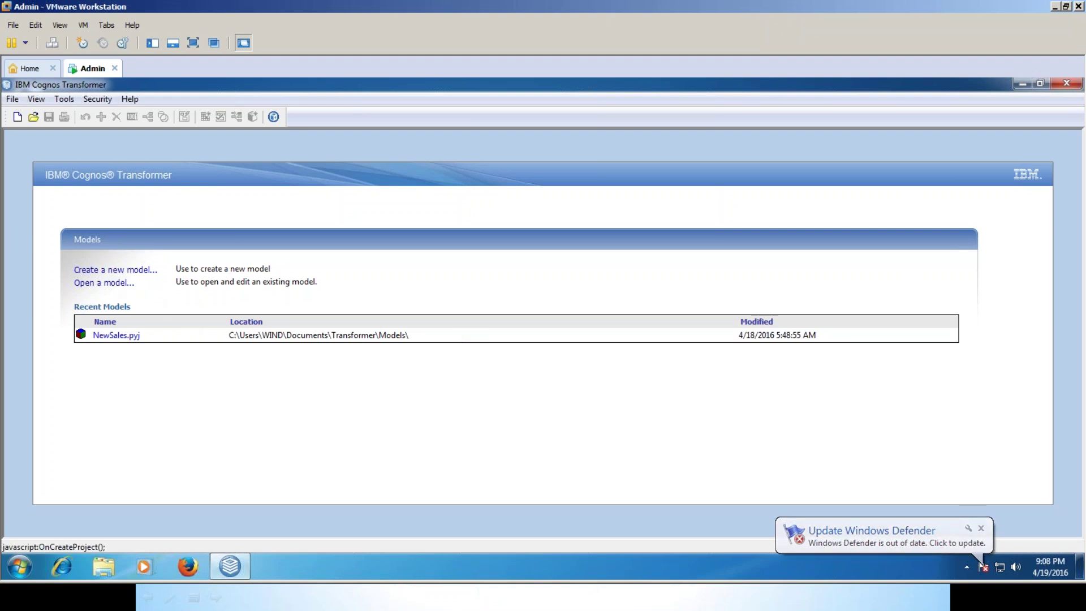
pyautogui.click(117, 272)
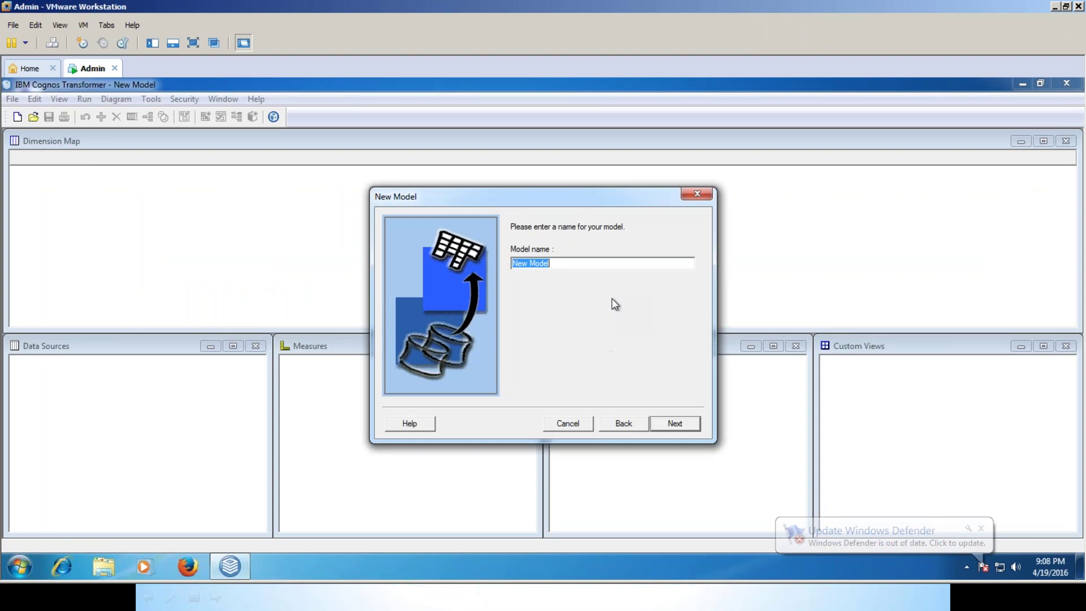
# Name the model Sales_Reporting_model and choose Package as the data source type.
pyautogui.write('S')
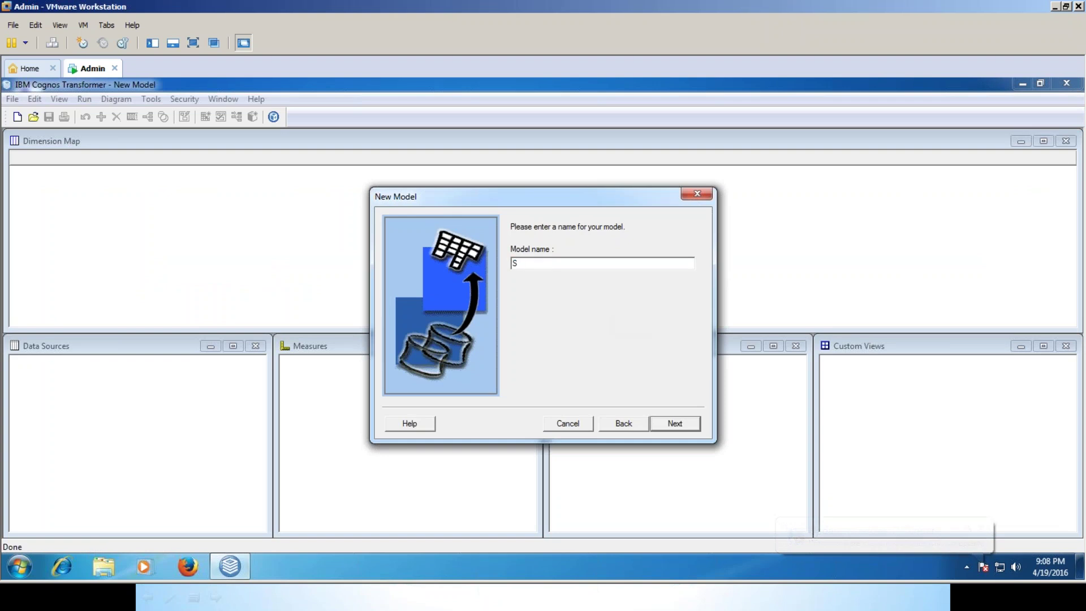
pyautogui.write('ales_')
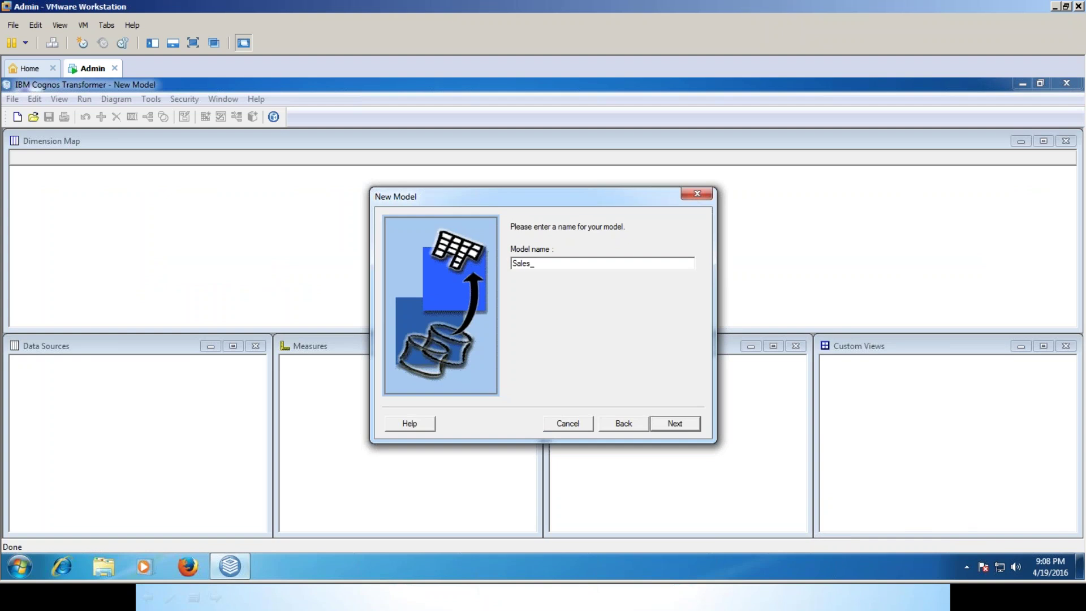
pyautogui.write('Reporting_model')
pyautogui.click(685, 426)
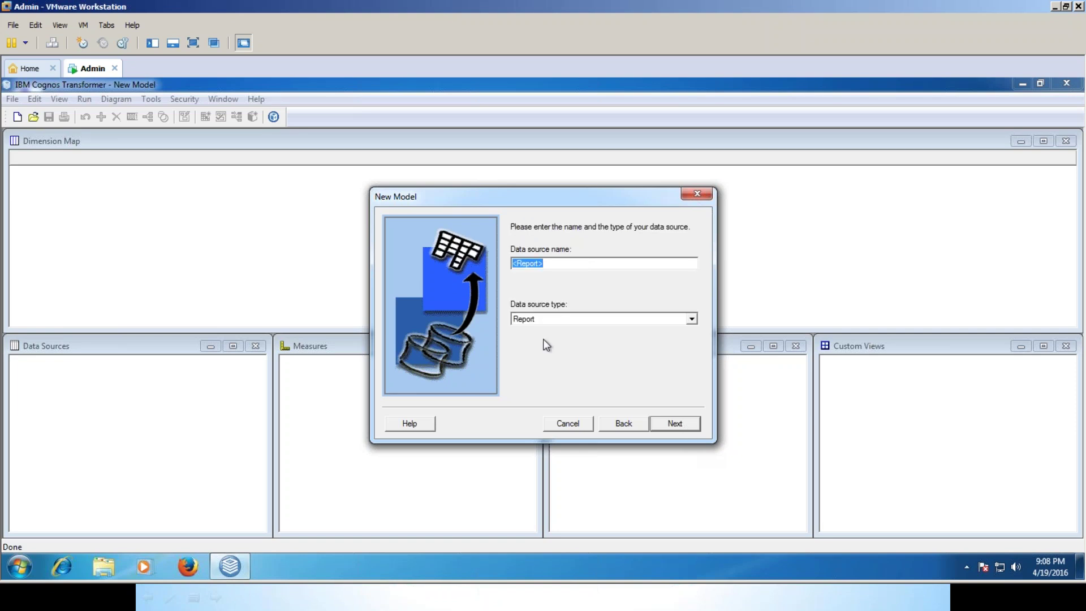
pyautogui.click(562, 318)
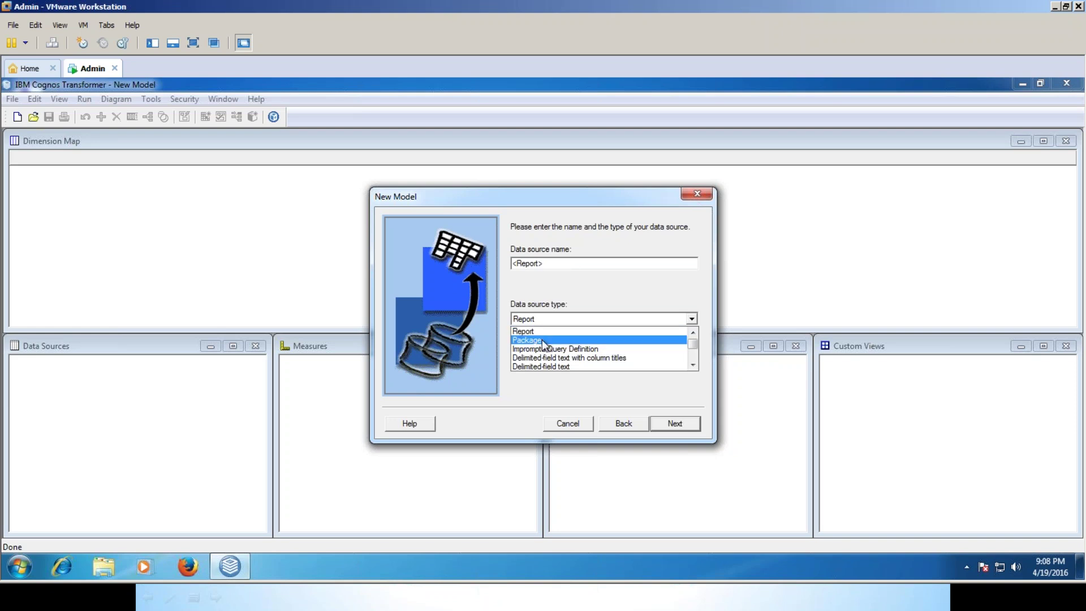
pyautogui.click(542, 340)
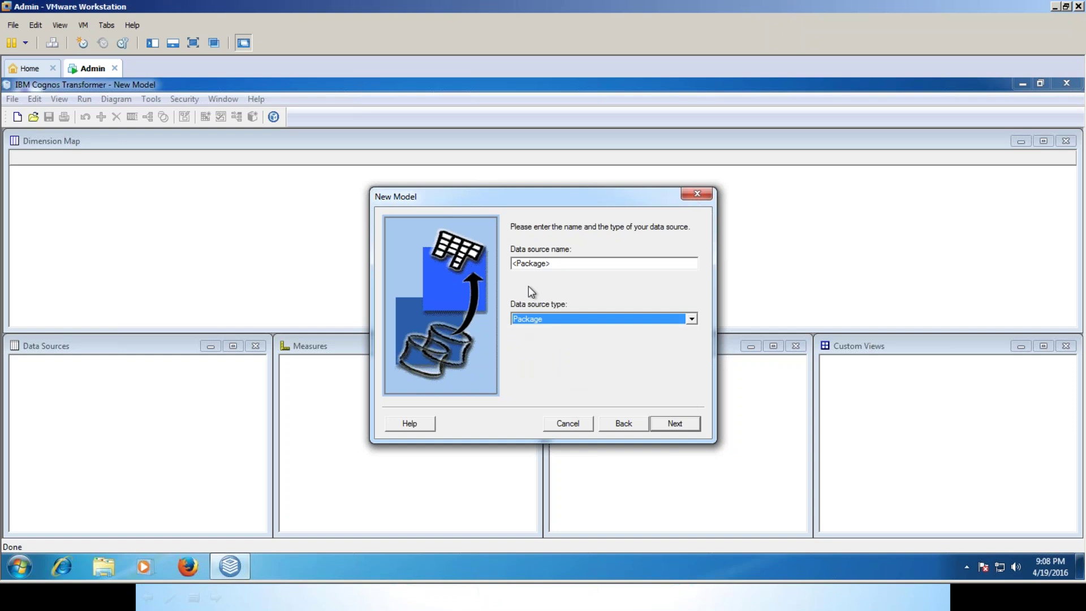
# Continue to logon and sign in with the administrator password.
pyautogui.click(681, 423)
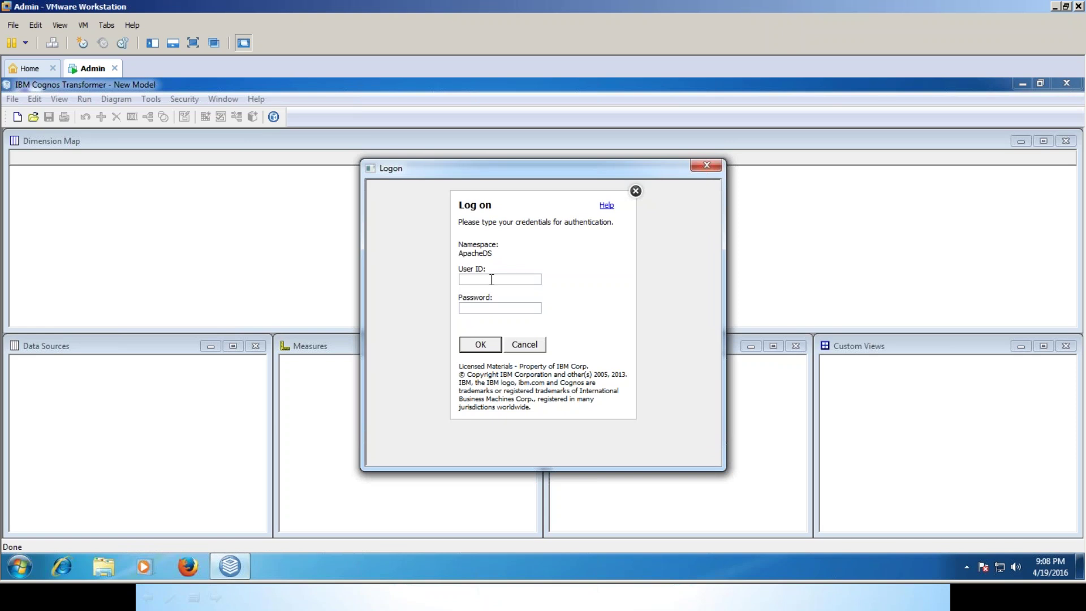
pyautogui.press('Return')
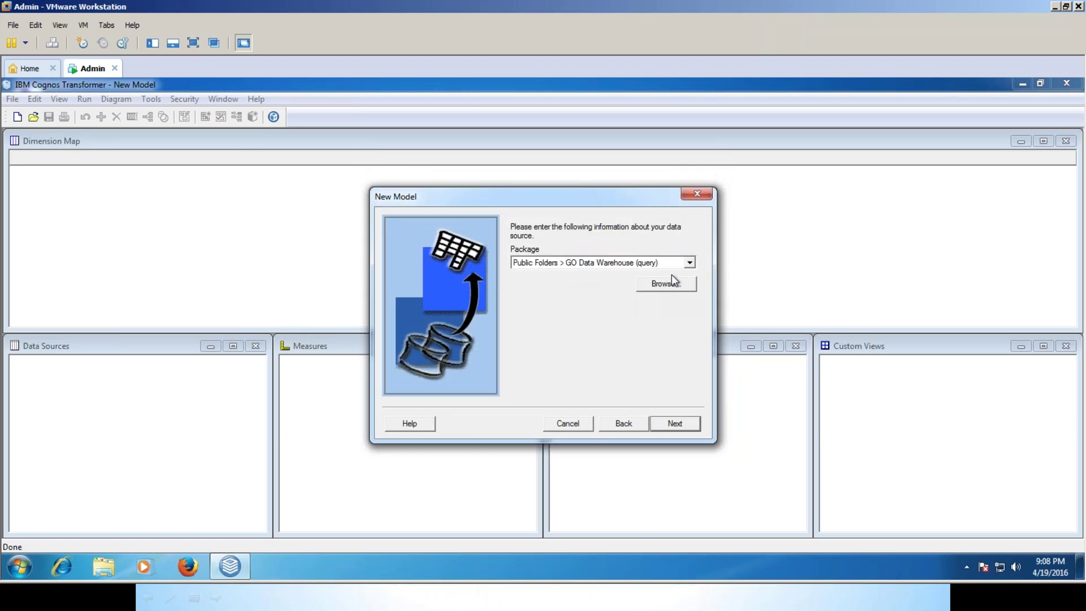
# Select the GO Sales (query) package and move on to the query definition.
pyautogui.click(689, 263)
pyautogui.click(580, 284)
pyautogui.click(675, 425)
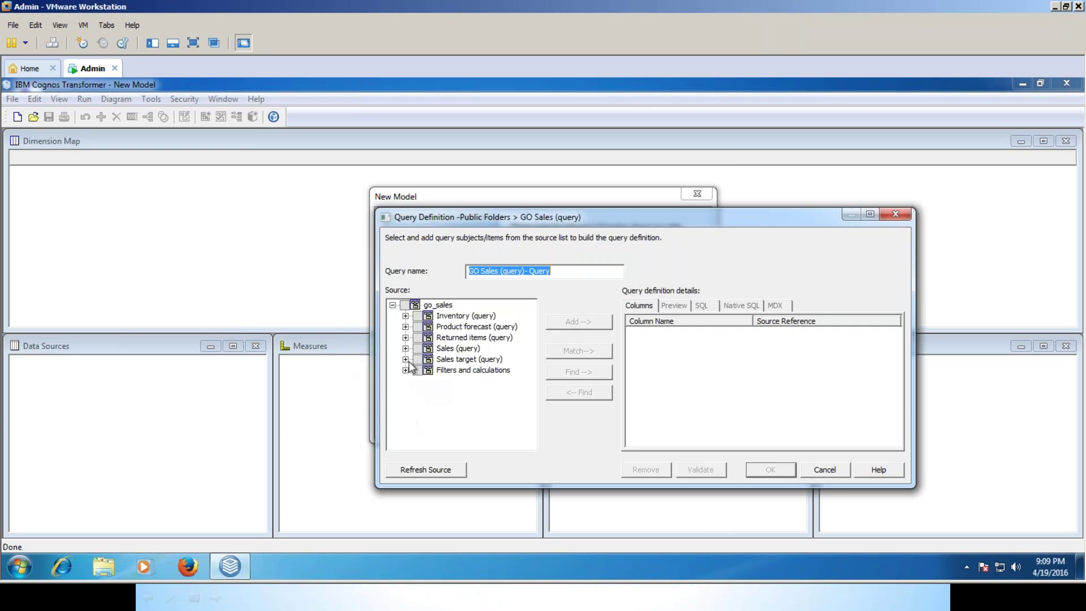
# Add the Quantity, Unit cost and Unit price measures to the query columns.
pyautogui.click(406, 348)
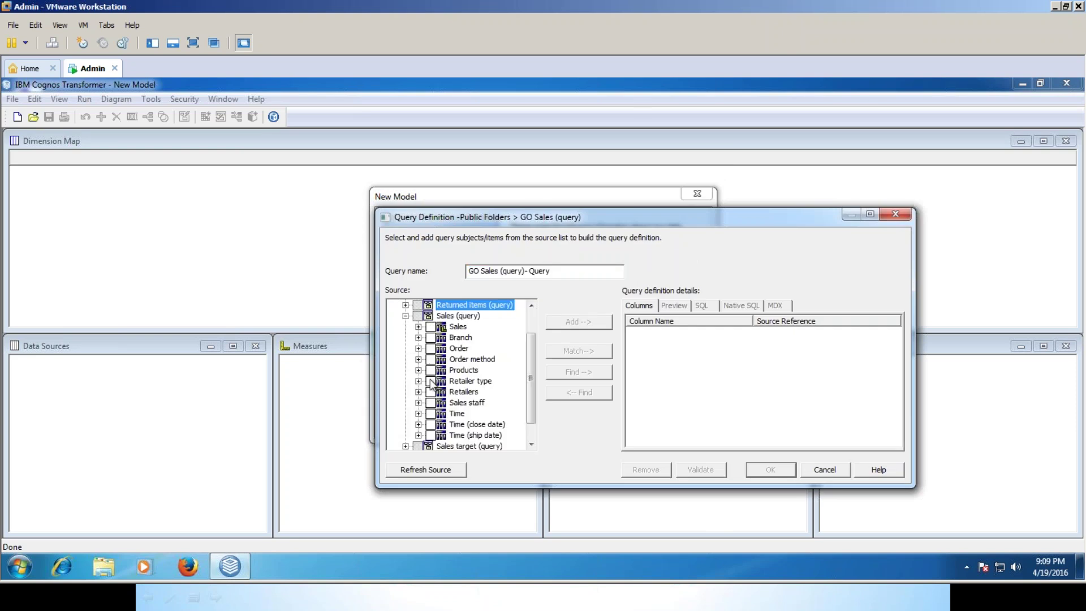
pyautogui.click(418, 327)
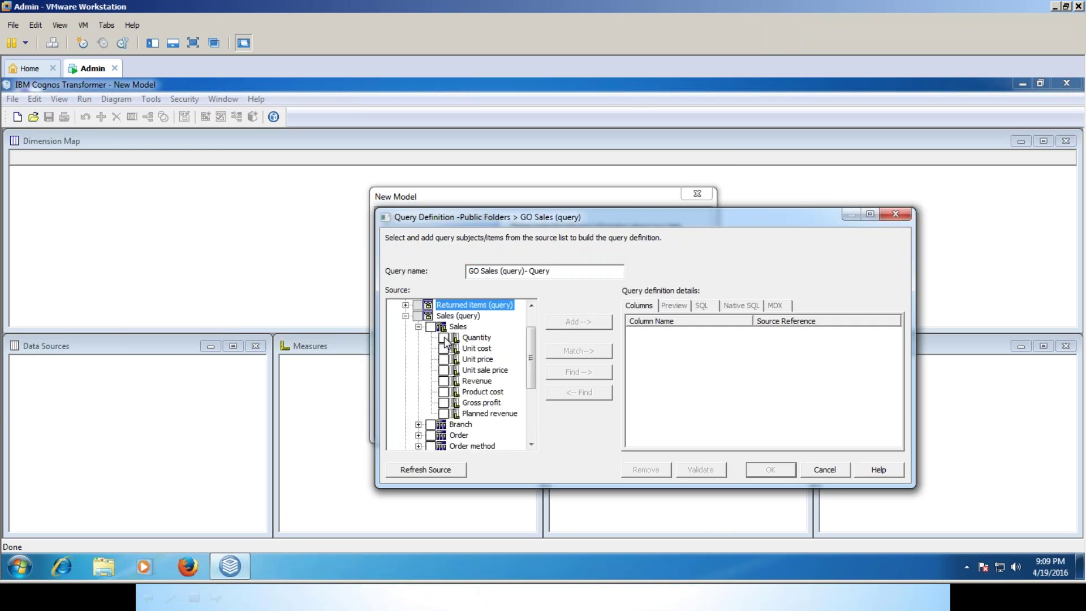
pyautogui.click(443, 338)
pyautogui.click(443, 348)
pyautogui.click(444, 358)
pyautogui.click(578, 322)
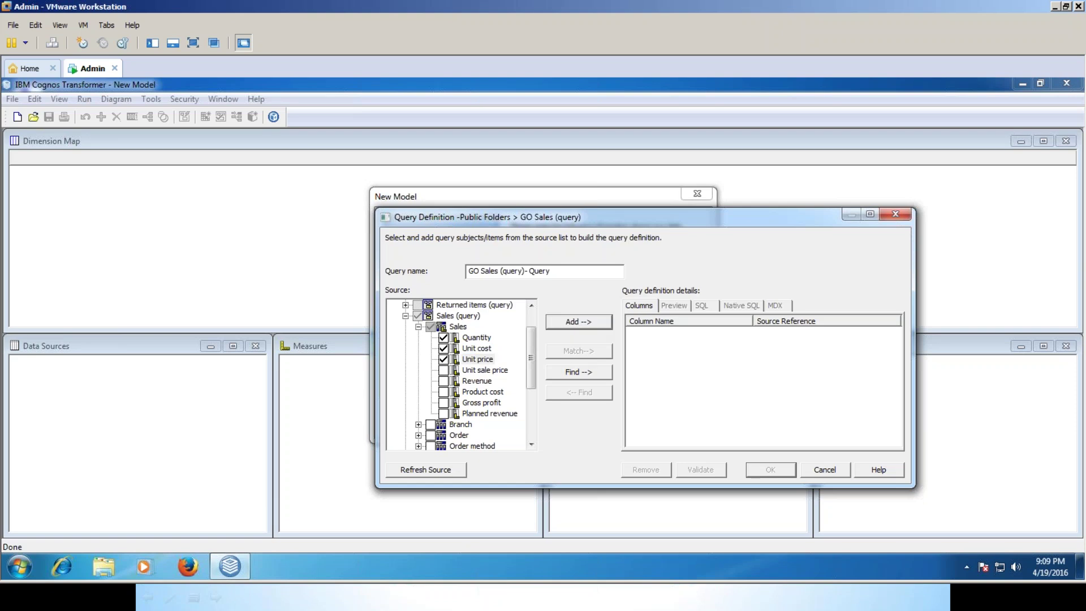
pyautogui.click(418, 326)
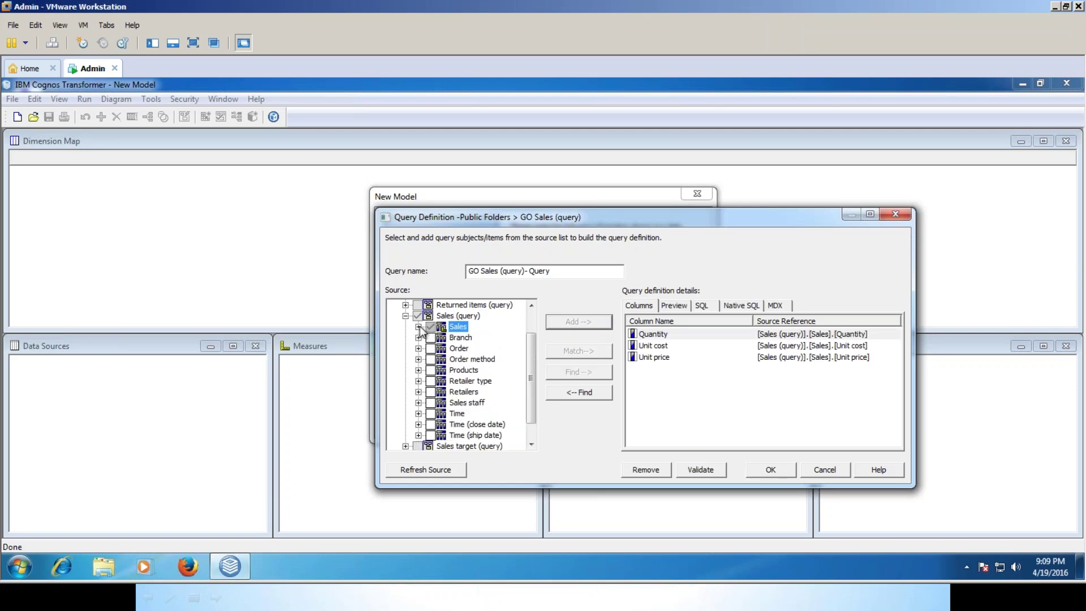
# Add Product line, Product type and Product to the query columns.
pyautogui.click(418, 370)
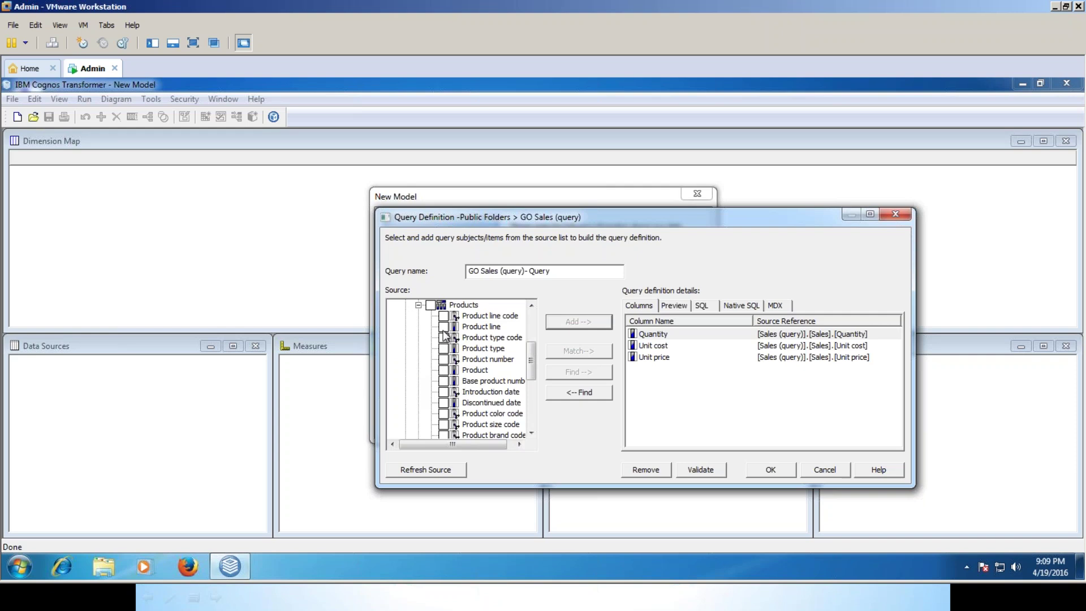
pyautogui.click(443, 327)
pyautogui.click(444, 348)
pyautogui.click(445, 370)
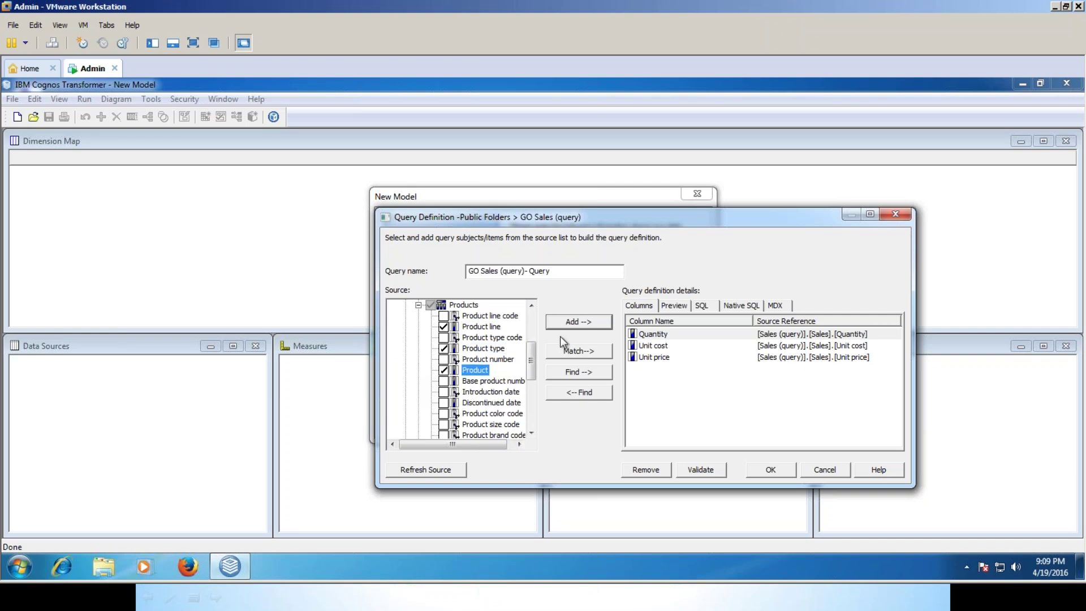
pyautogui.click(579, 322)
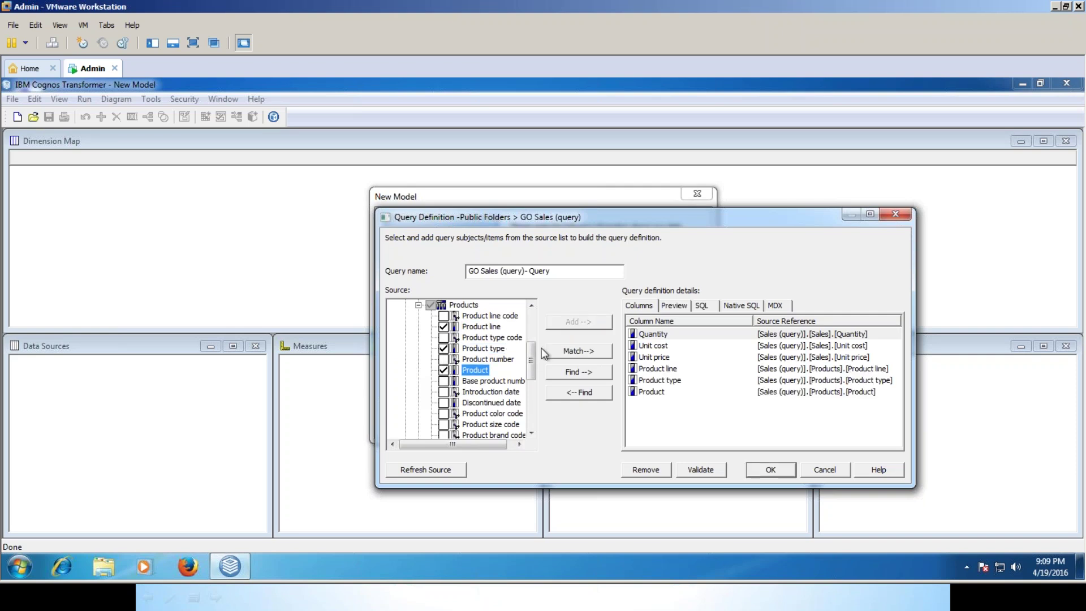
pyautogui.click(418, 305)
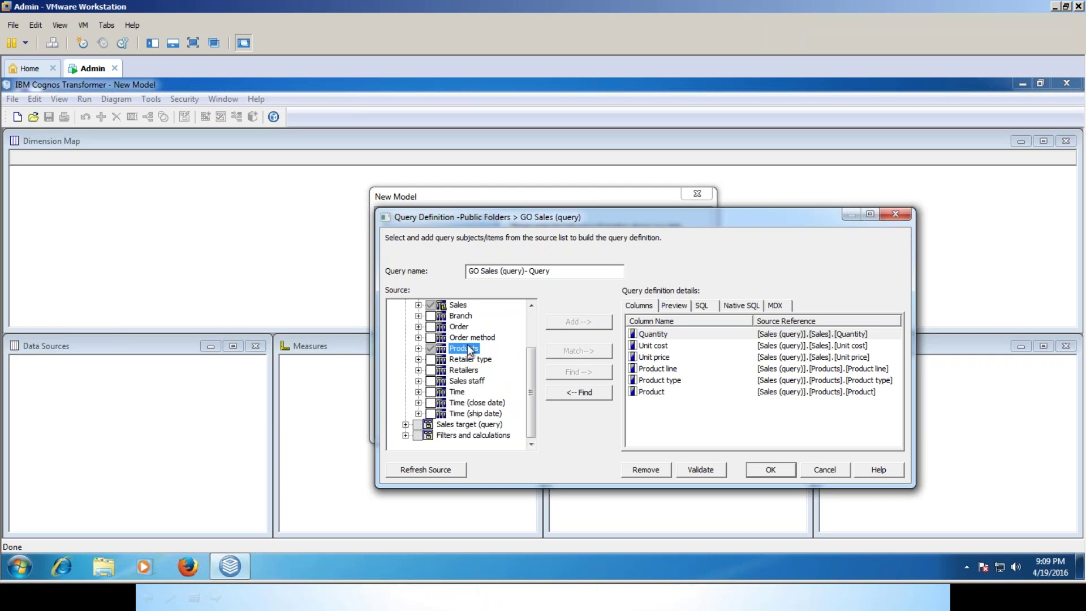
# Add Date from the Time folder to the columns and preview the returned rows.
pyautogui.click(419, 391)
pyautogui.scroll(-1, 479, 420)
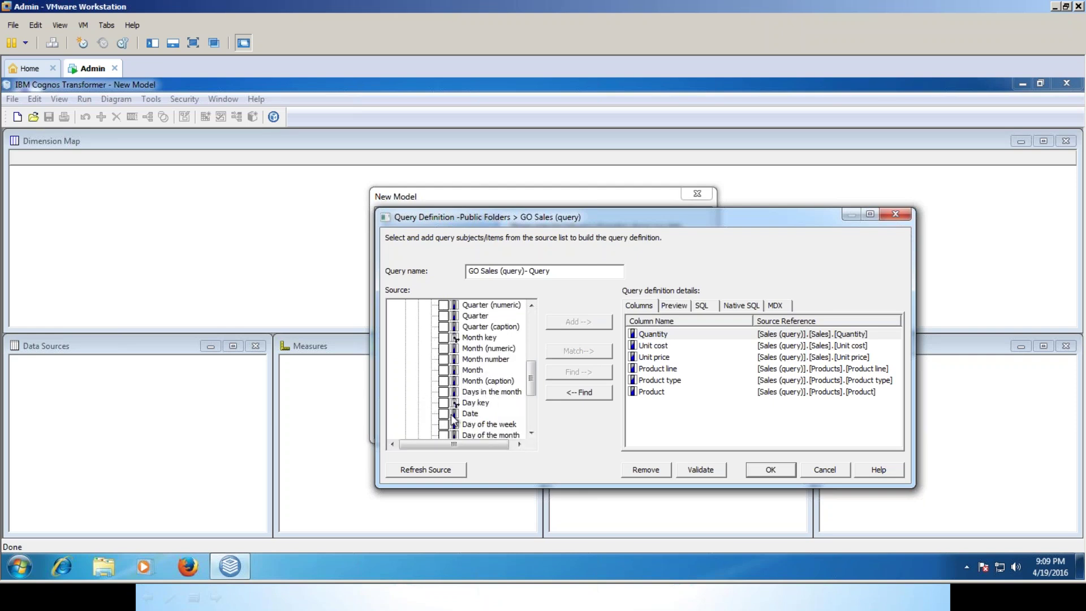
pyautogui.click(450, 413)
pyautogui.click(578, 321)
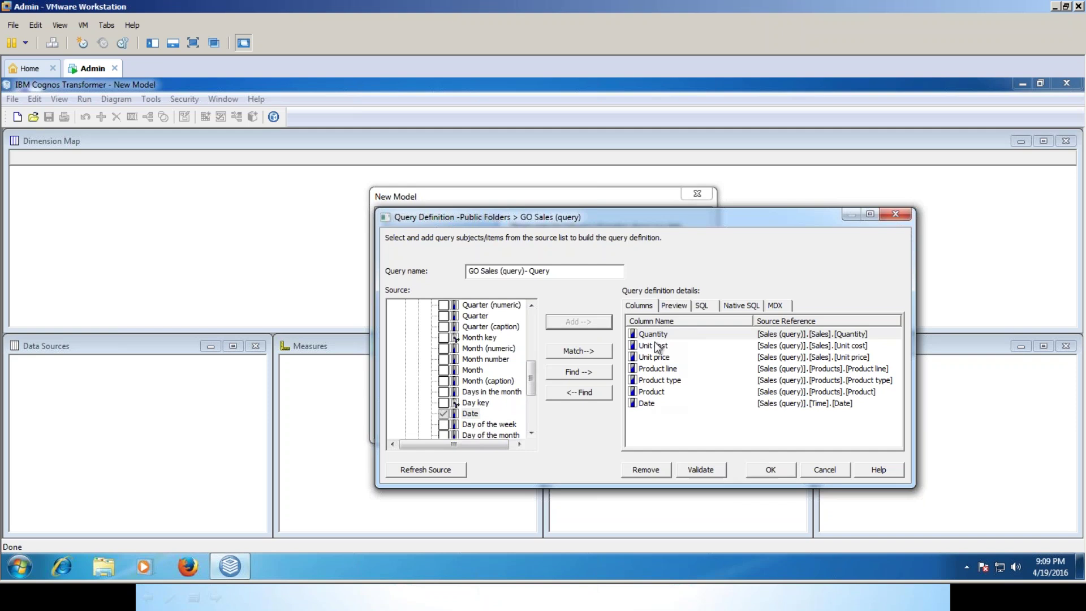
pyautogui.click(675, 308)
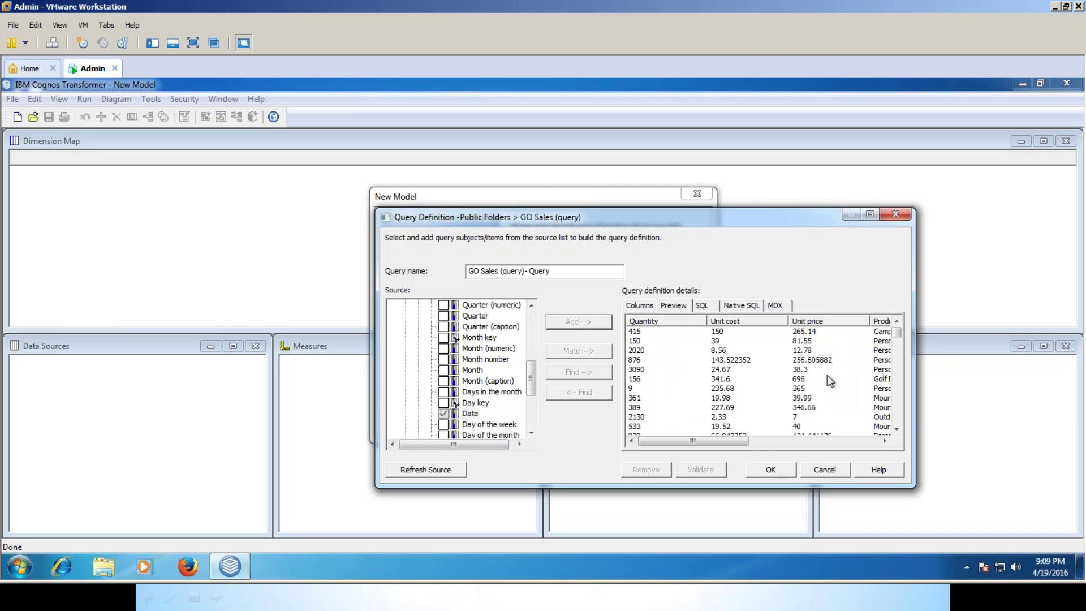
# Accept the query definition and finish the New Model wizard.
pyautogui.click(770, 471)
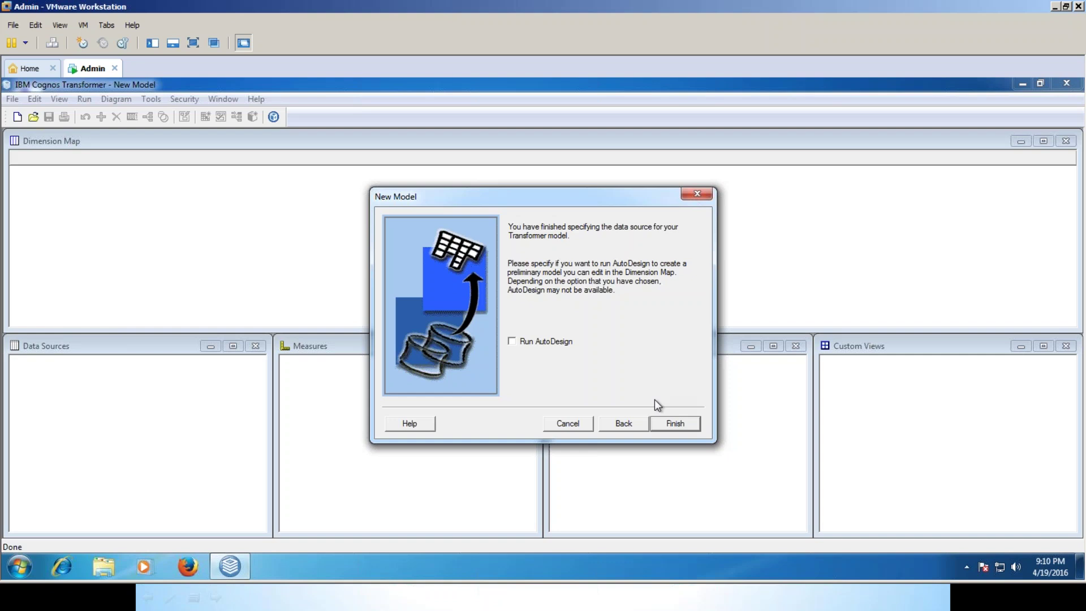
pyautogui.click(685, 425)
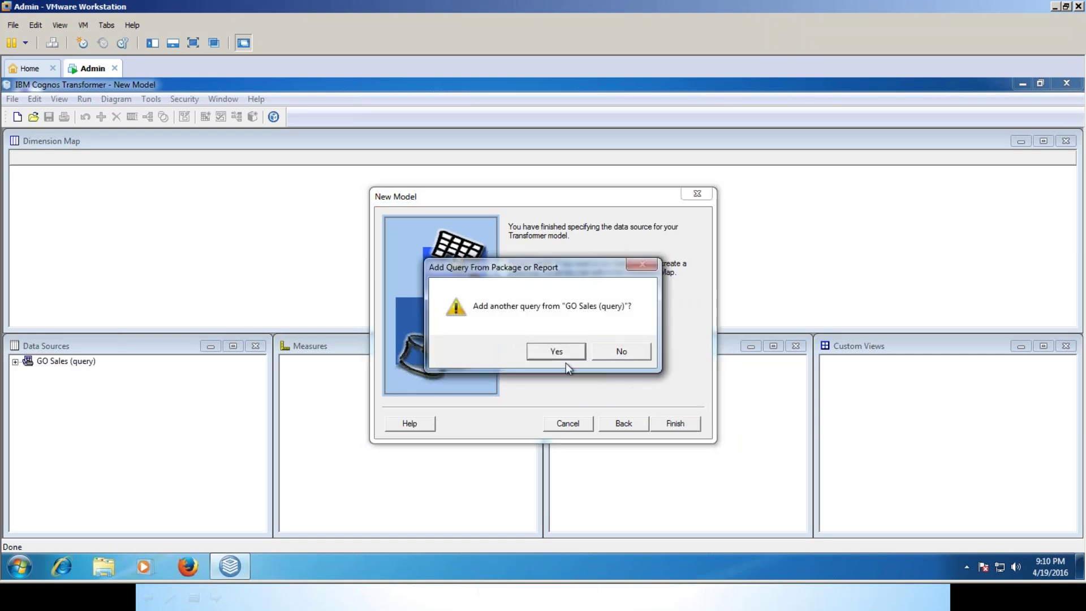
# Decline another query, expand GO Sales (query) and GO Sales (query)~1, and pick Quantity.
pyautogui.click(627, 352)
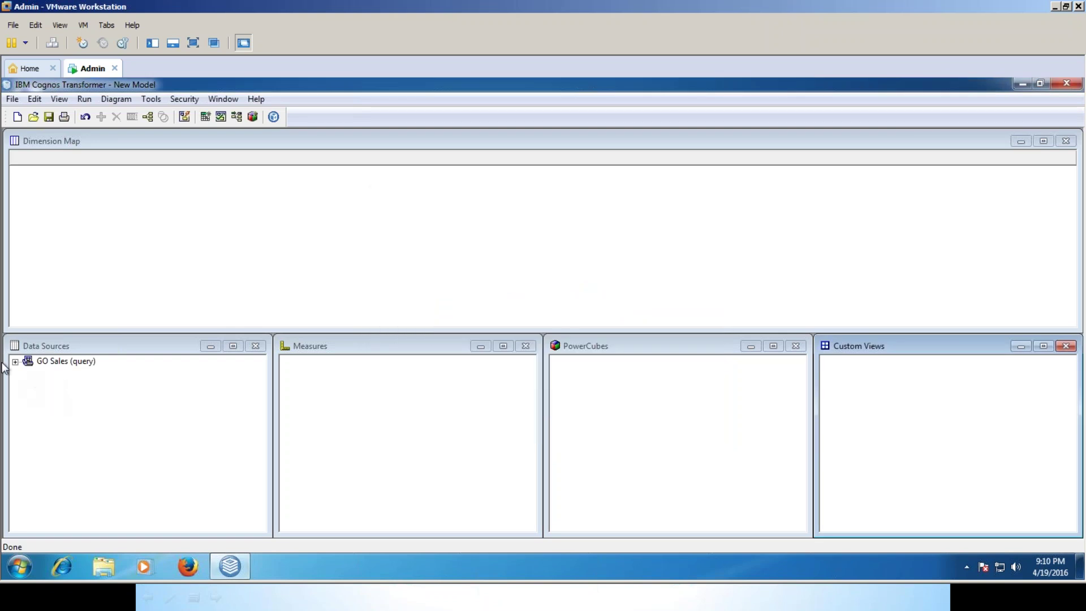
pyautogui.click(16, 361)
pyautogui.click(28, 374)
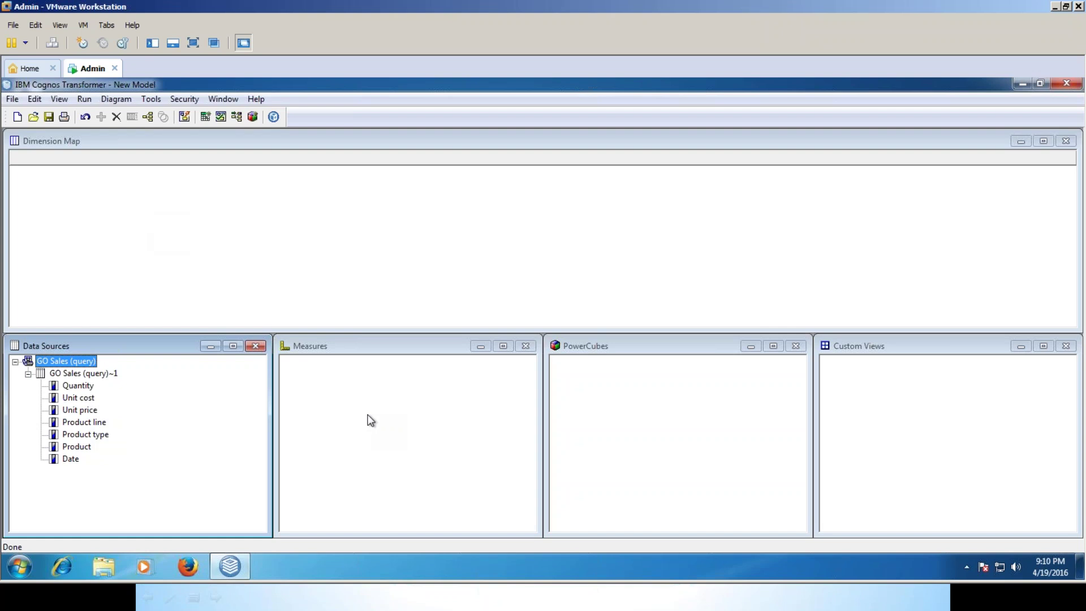
pyautogui.click(78, 387)
# Make Quantity and Unit cost measures and add a Date dimension to the map.
pyautogui.moveTo(192, 398); pyautogui.dragTo(339, 396)
pyautogui.moveTo(78, 398); pyautogui.dragTo(315, 417)
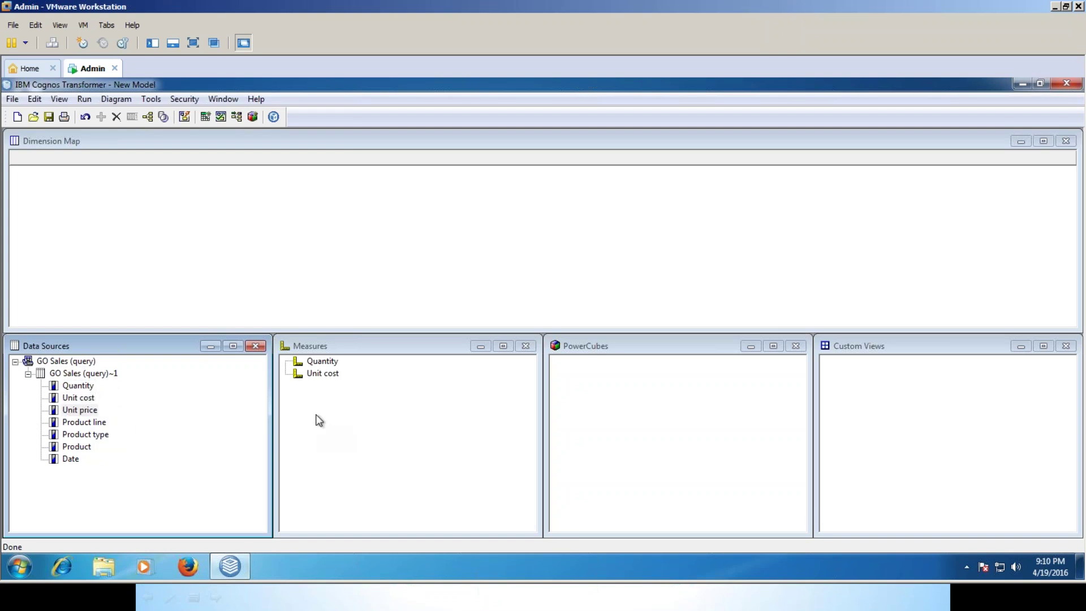
pyautogui.moveTo(77, 460); pyautogui.dragTo(36, 169)
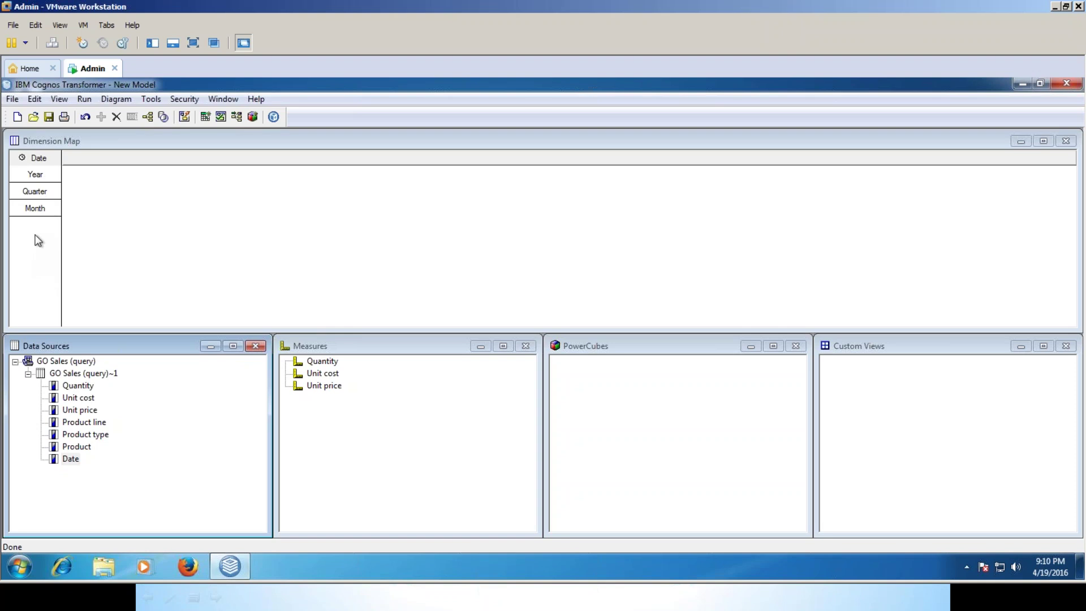
# Insert a Products dimension with levels Product line, Product type and Product.
pyautogui.rightClick(114, 224)
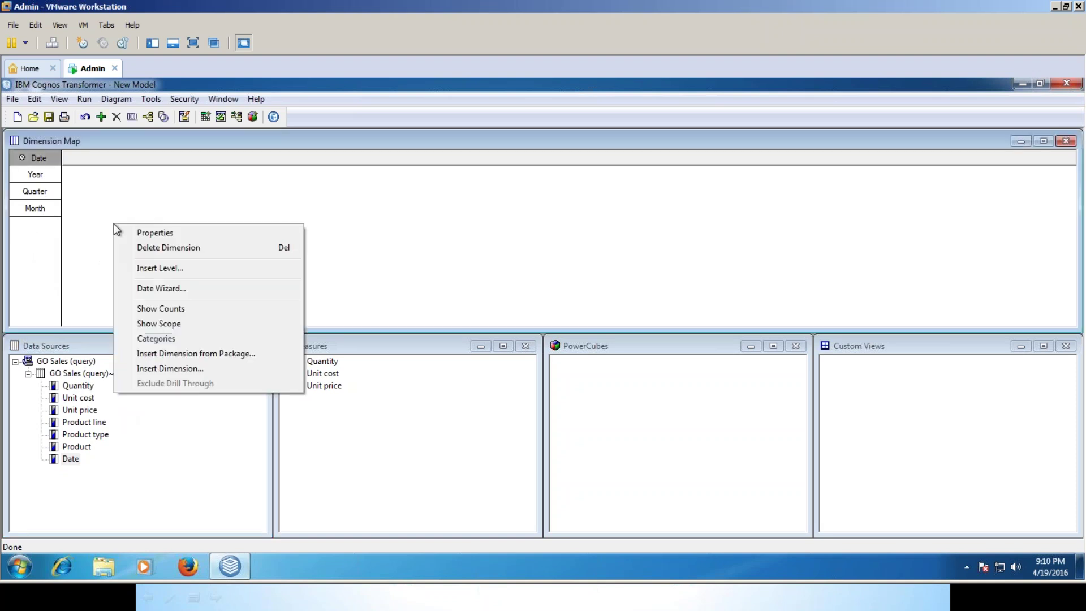
pyautogui.click(185, 369)
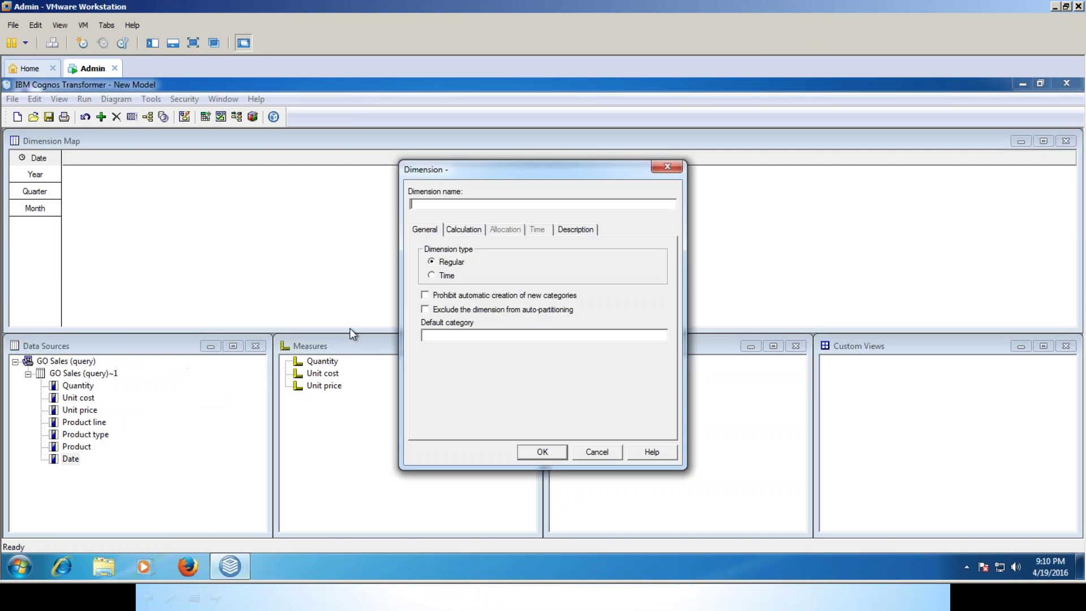
pyautogui.write('Products')
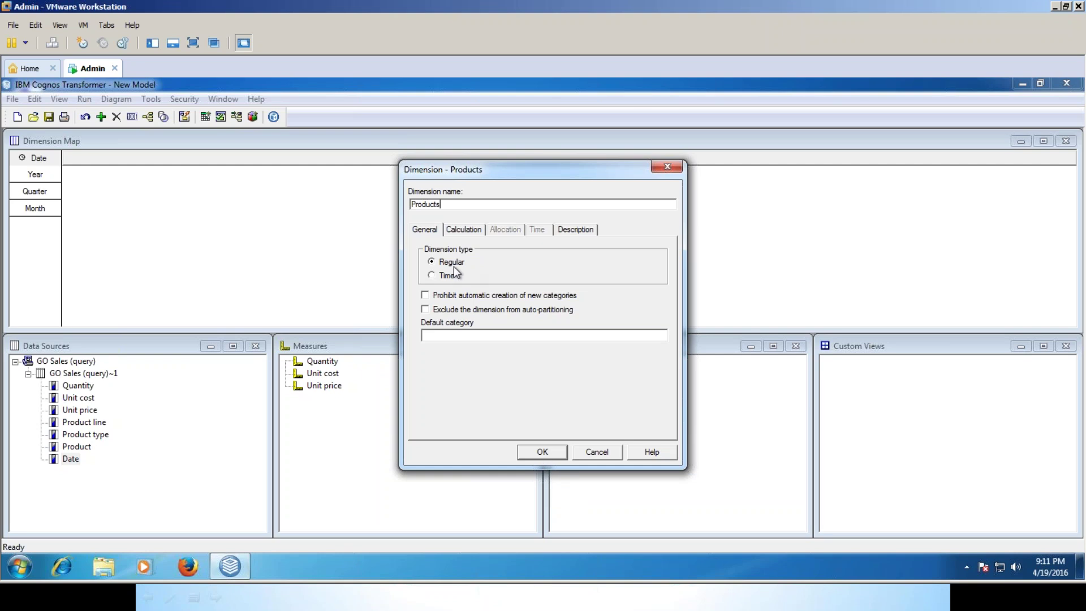
pyautogui.click(548, 453)
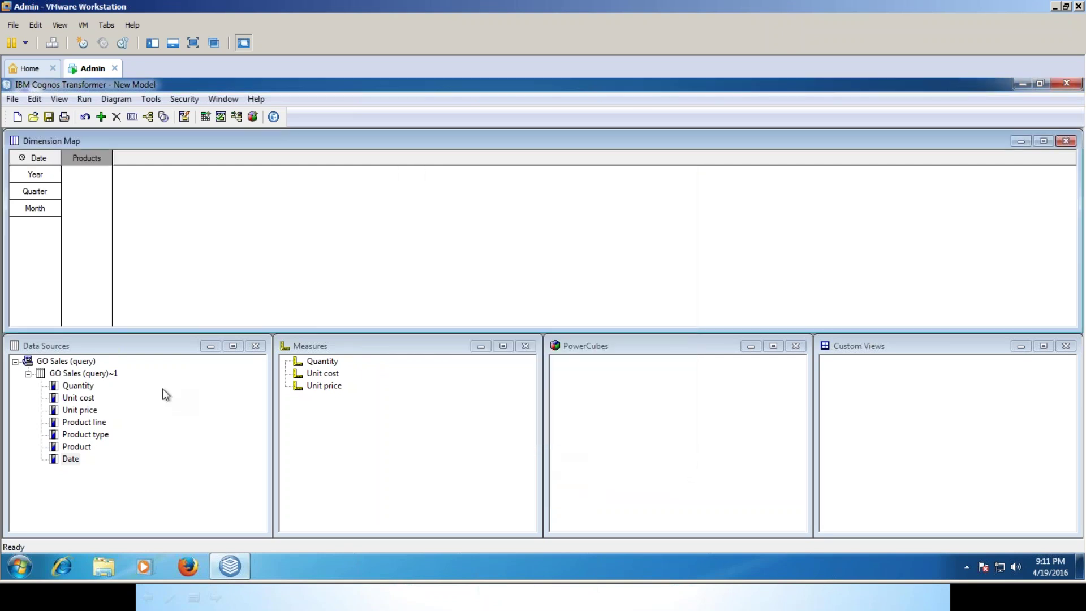
pyautogui.moveTo(88, 426); pyautogui.dragTo(90, 174)
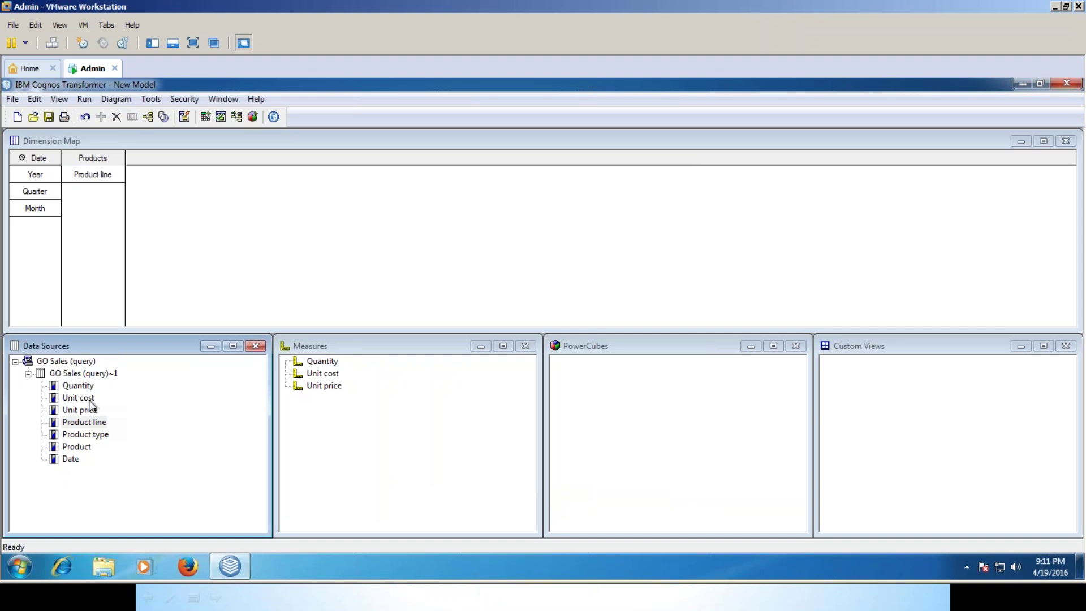
pyautogui.moveTo(85, 435); pyautogui.dragTo(102, 287)
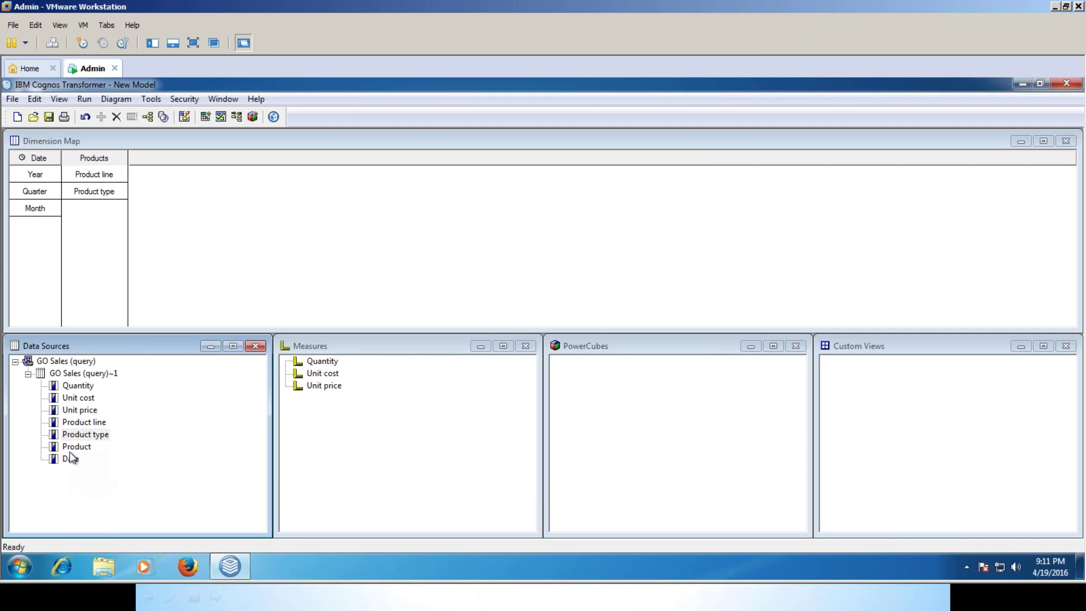
pyautogui.moveTo(69, 447); pyautogui.dragTo(86, 248)
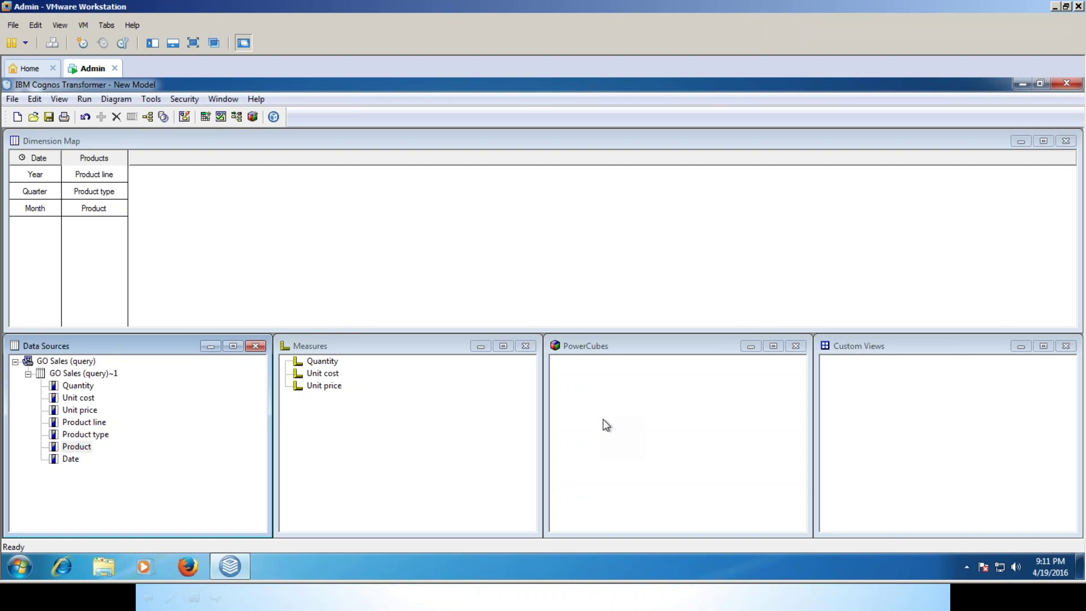
# Insert a PowerCube named Sales_reporting_cube and select it in the list.
pyautogui.rightClick(613, 416)
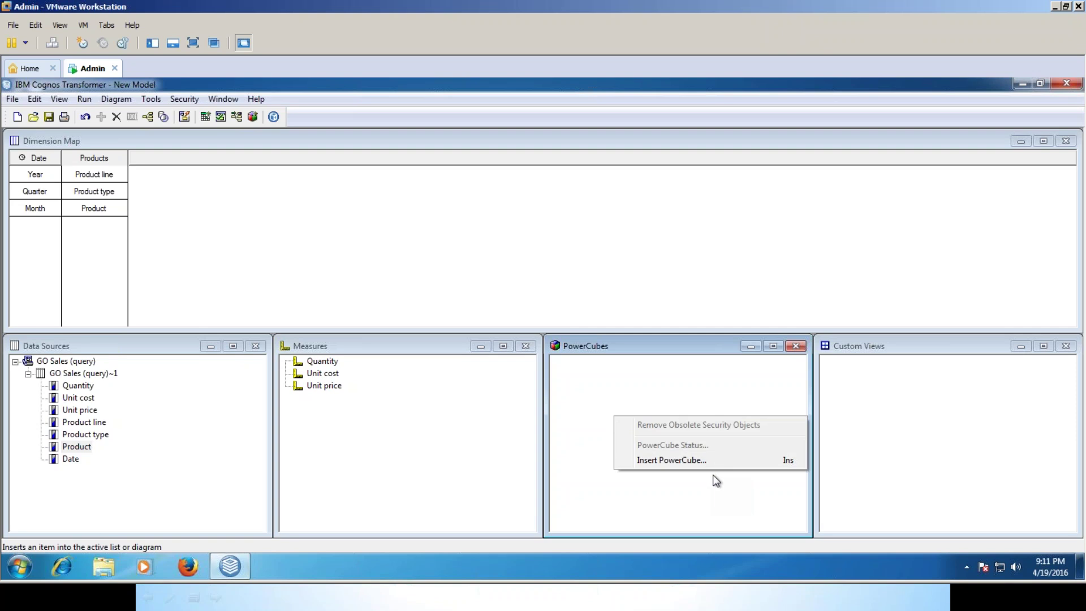
pyautogui.click(678, 461)
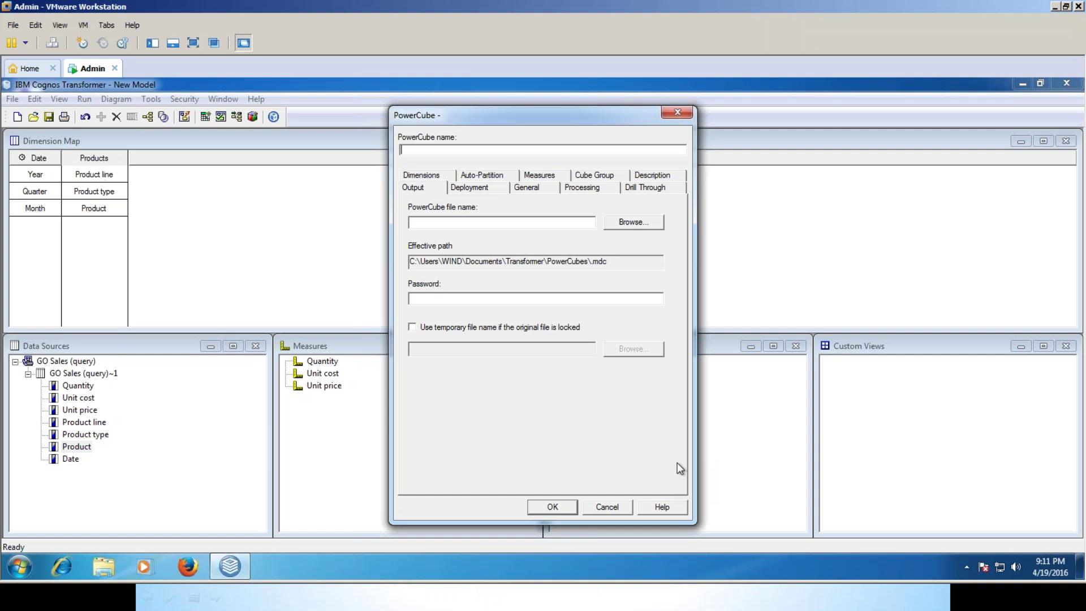
pyautogui.write('Sales_repor')
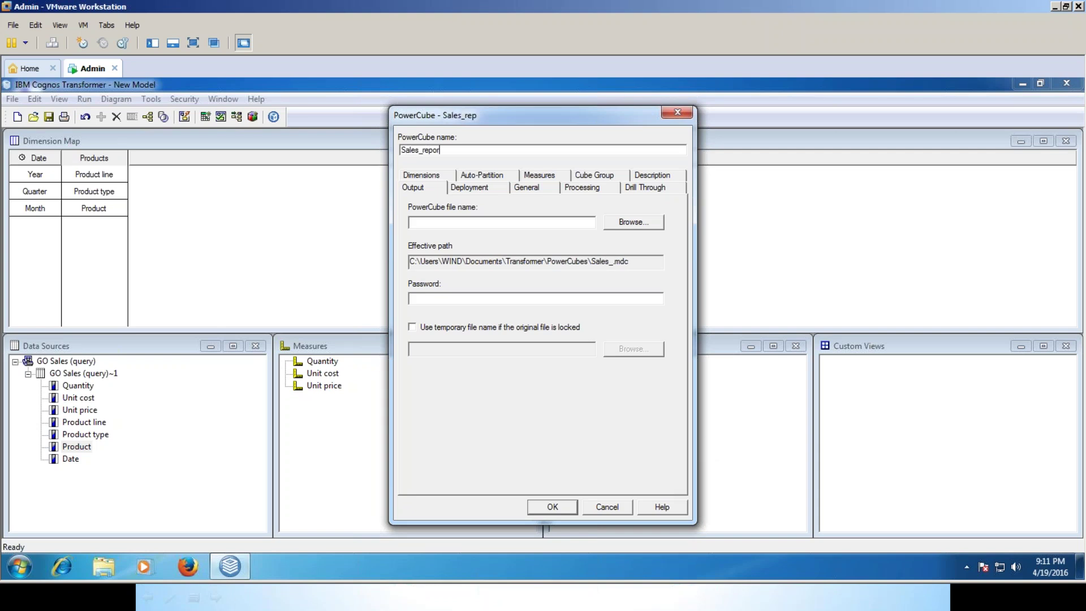
pyautogui.write('ting_cube')
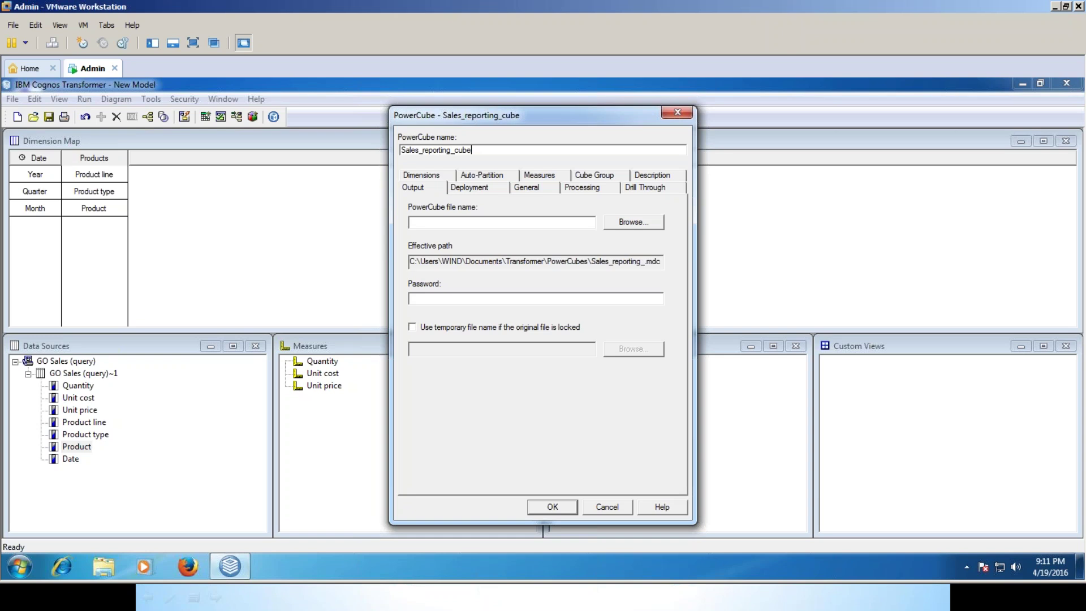
pyautogui.click(552, 507)
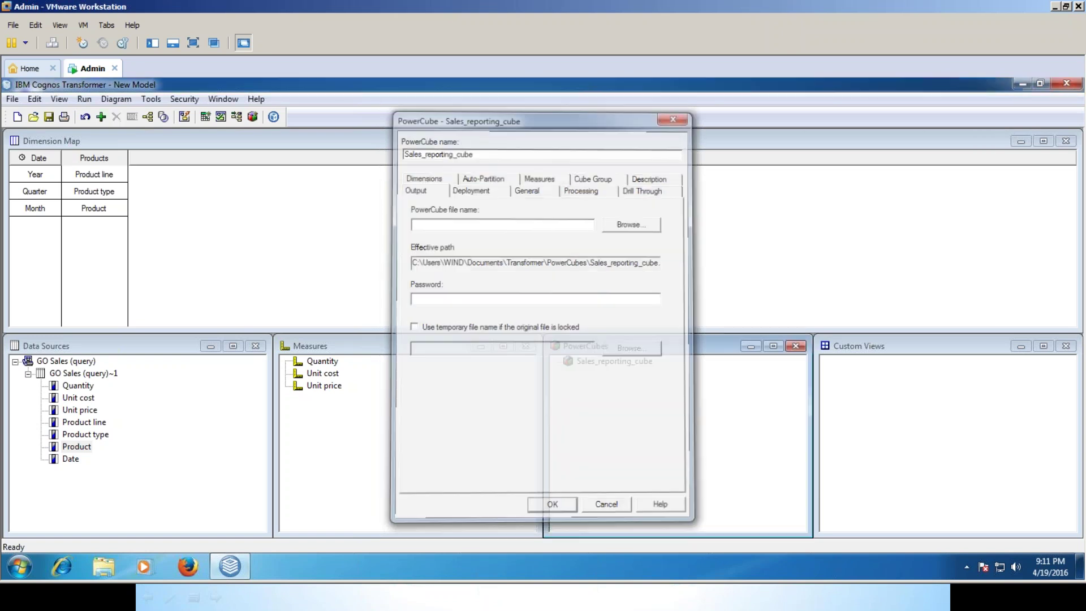
pyautogui.click(623, 367)
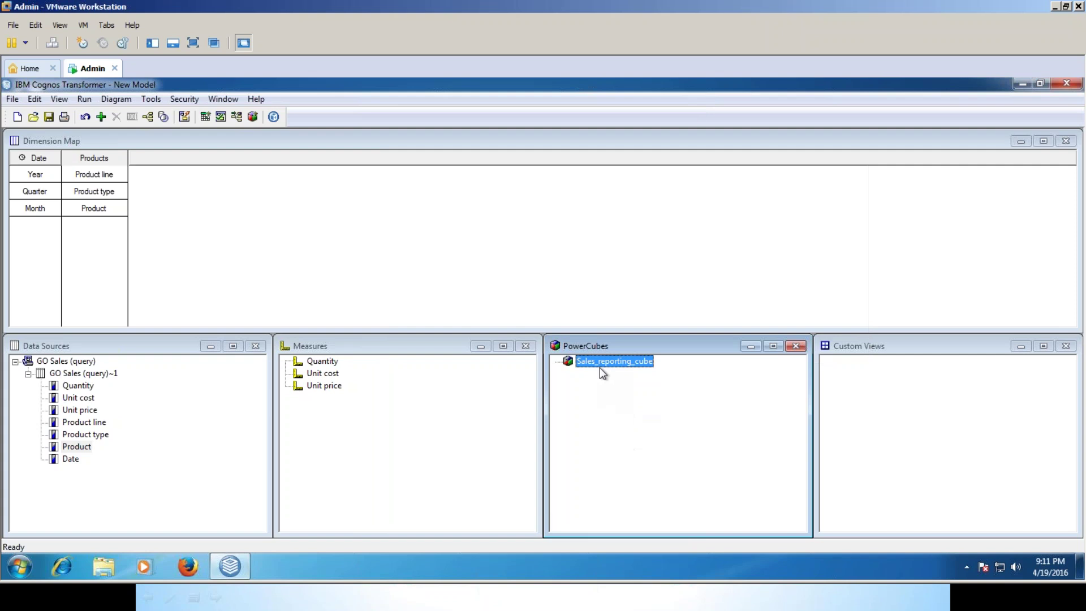
# Create the selected Sales_reporting_cube PowerCube from the 53637 source records.
pyautogui.rightClick(600, 362)
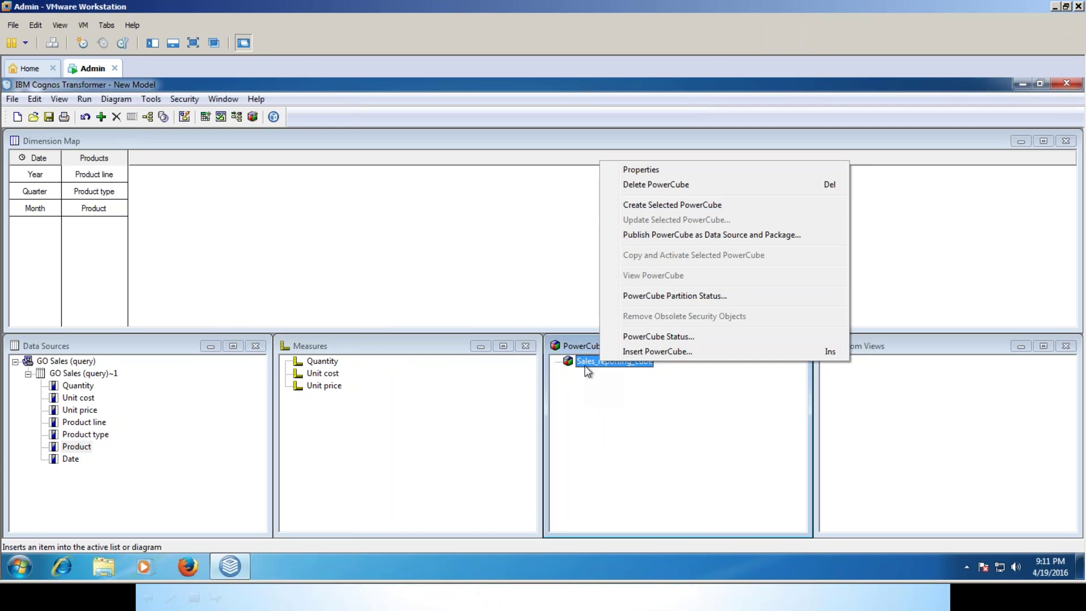
pyautogui.click(671, 205)
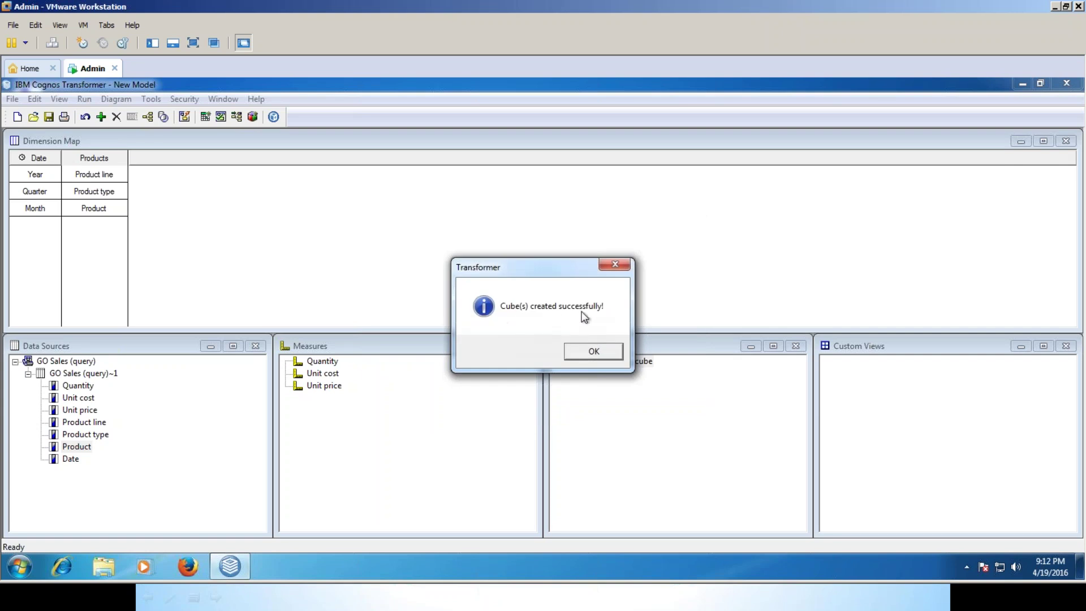
# Publish Sales_reporting_cube as a data source and package using the current settings.
pyautogui.click(594, 353)
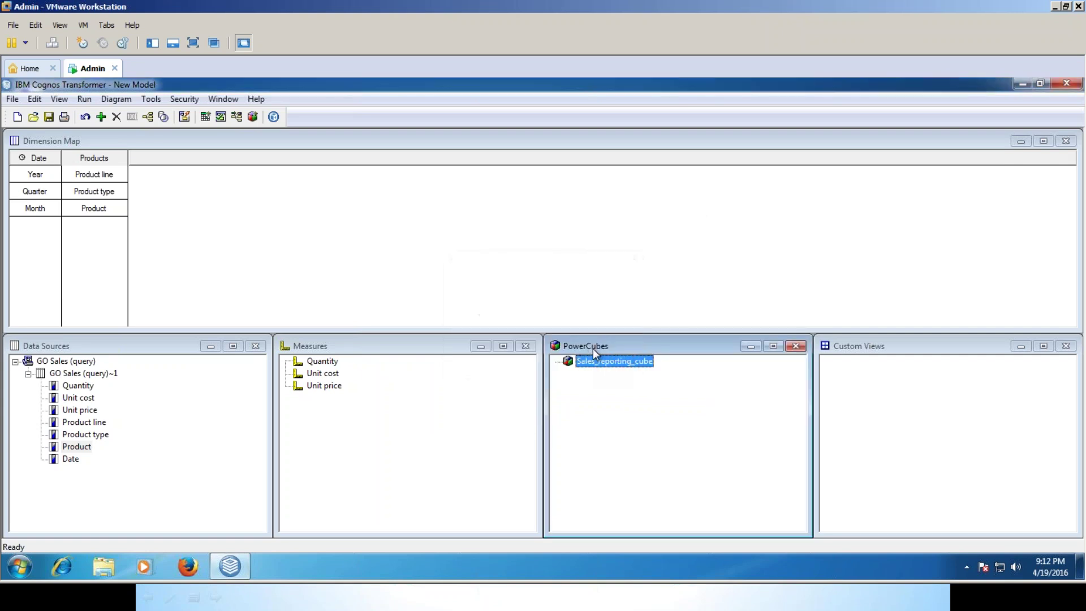
pyautogui.rightClick(601, 364)
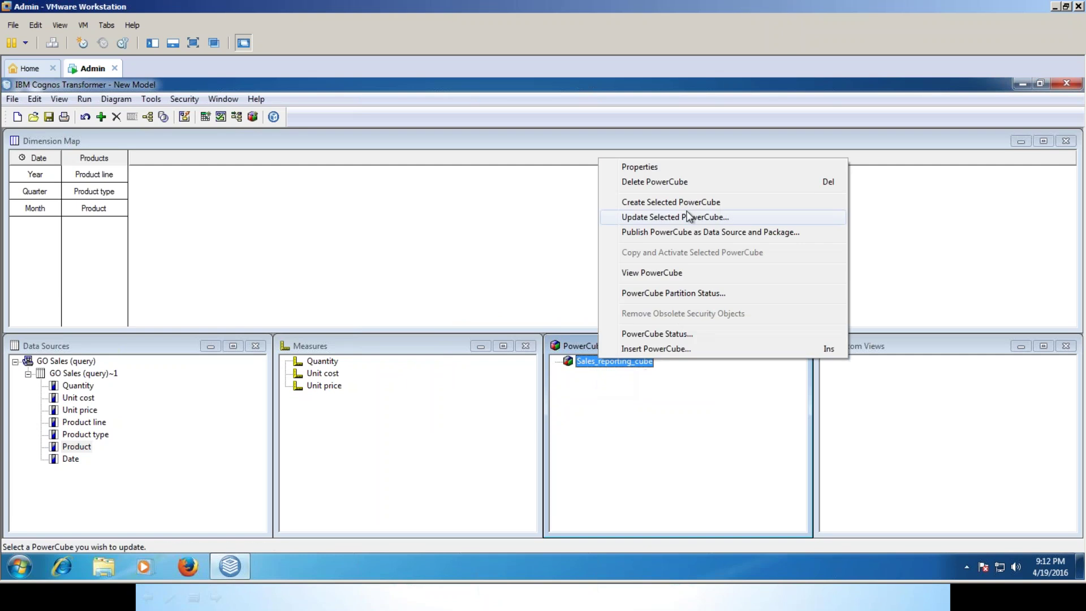
pyautogui.click(649, 233)
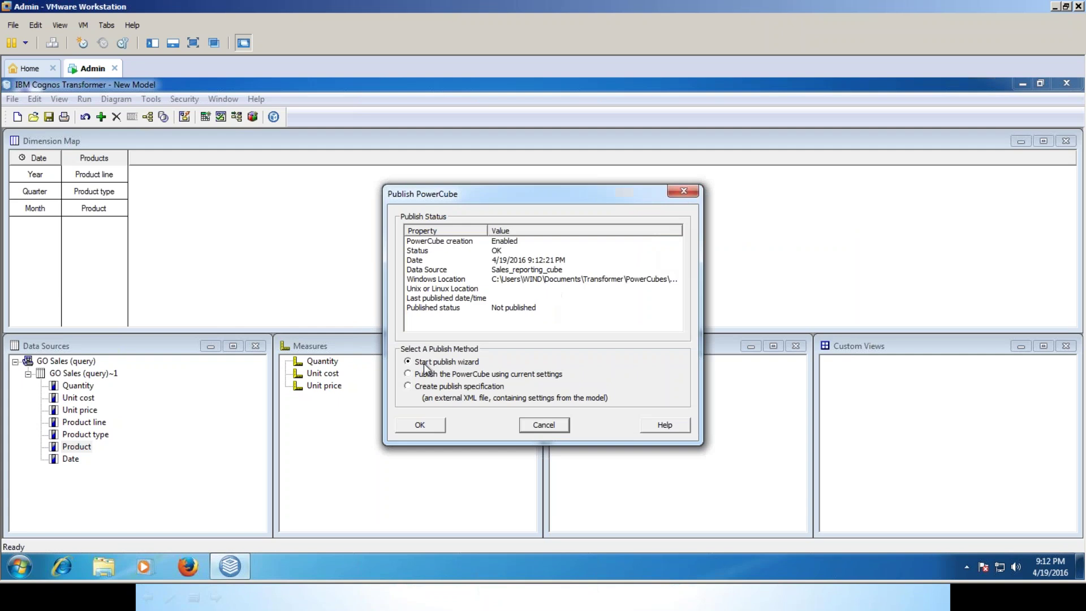
pyautogui.click(425, 376)
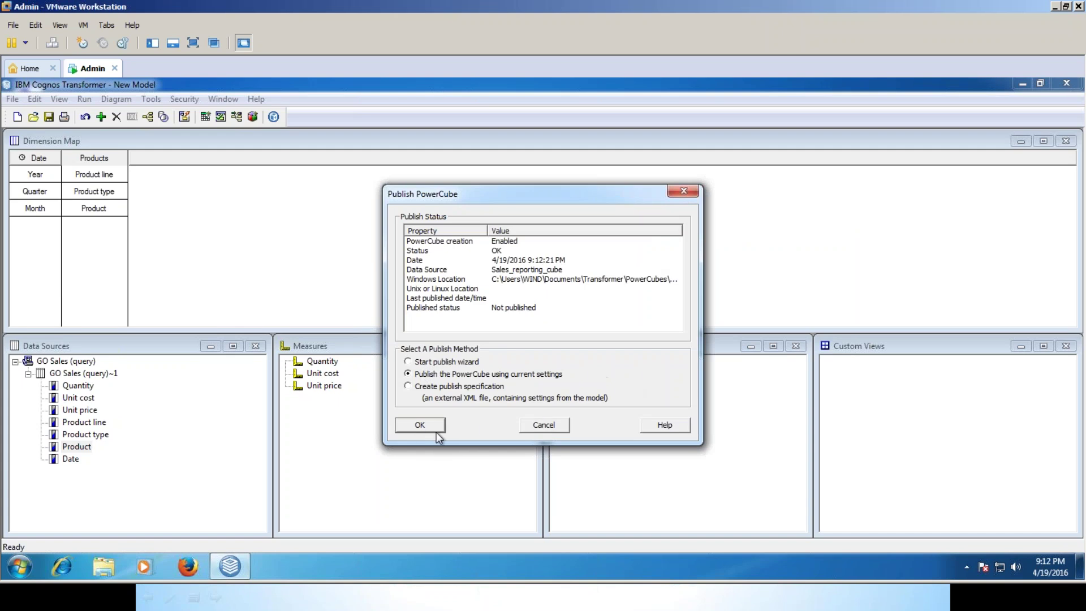
pyautogui.click(430, 431)
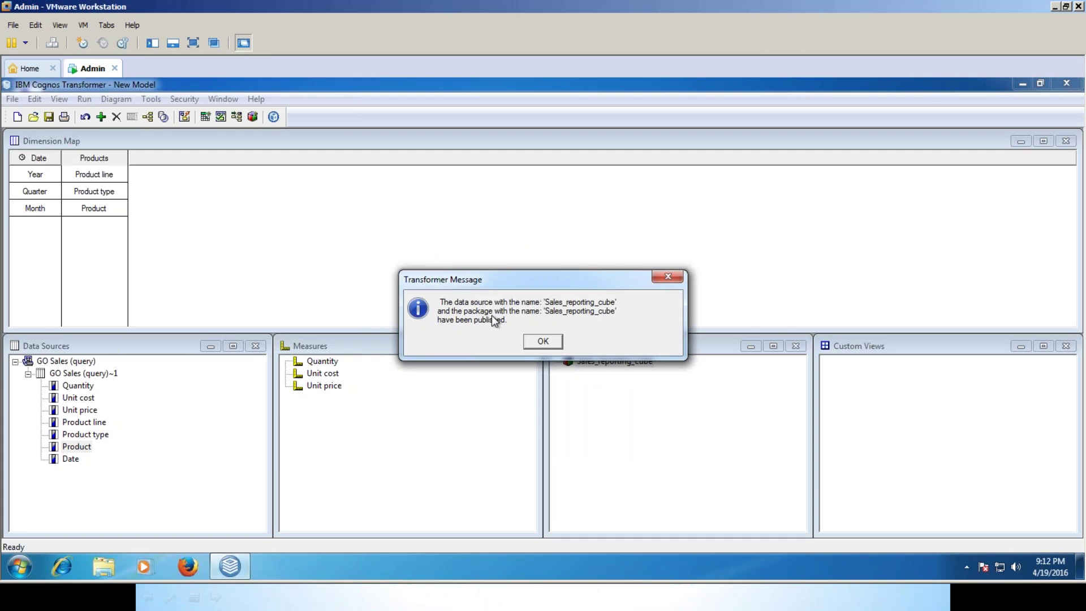
pyautogui.click(542, 342)
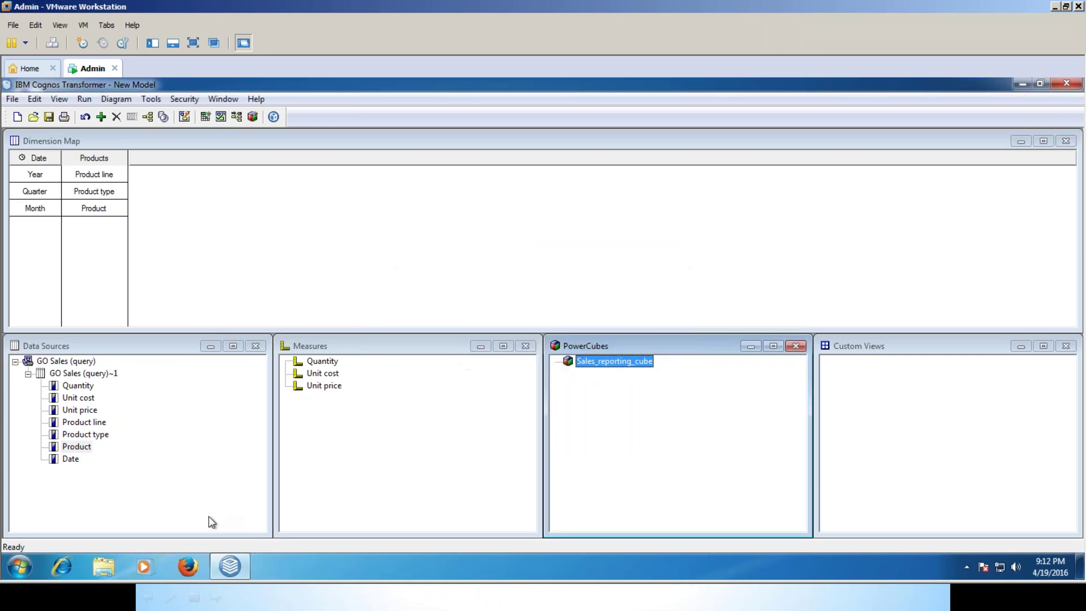
# Open the Cognos server address from Internet Explorer's history and log on with the User ID.
pyautogui.click(54, 575)
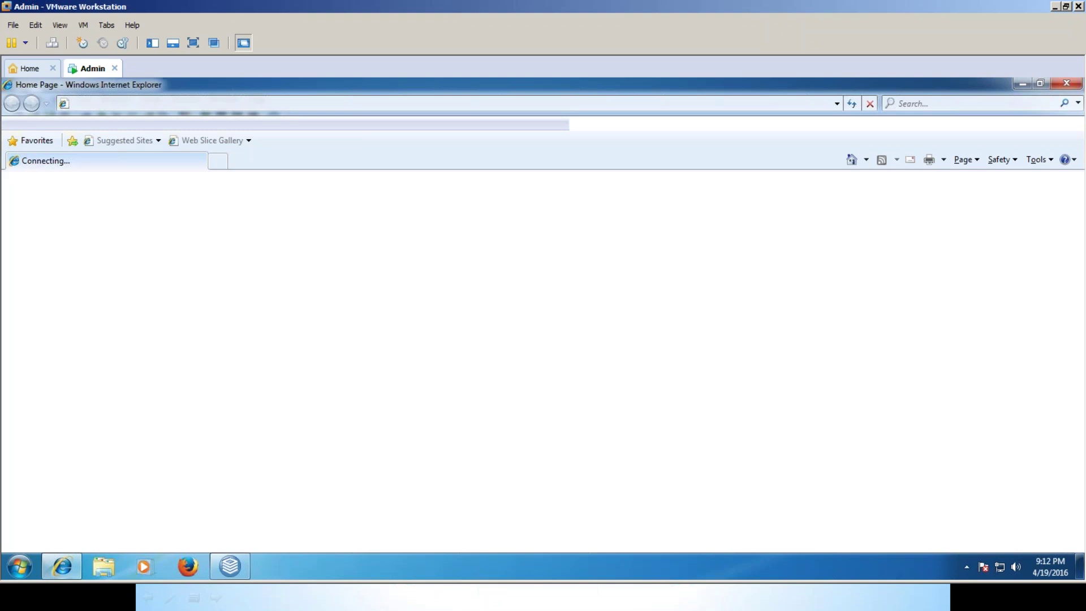
pyautogui.press('F4')
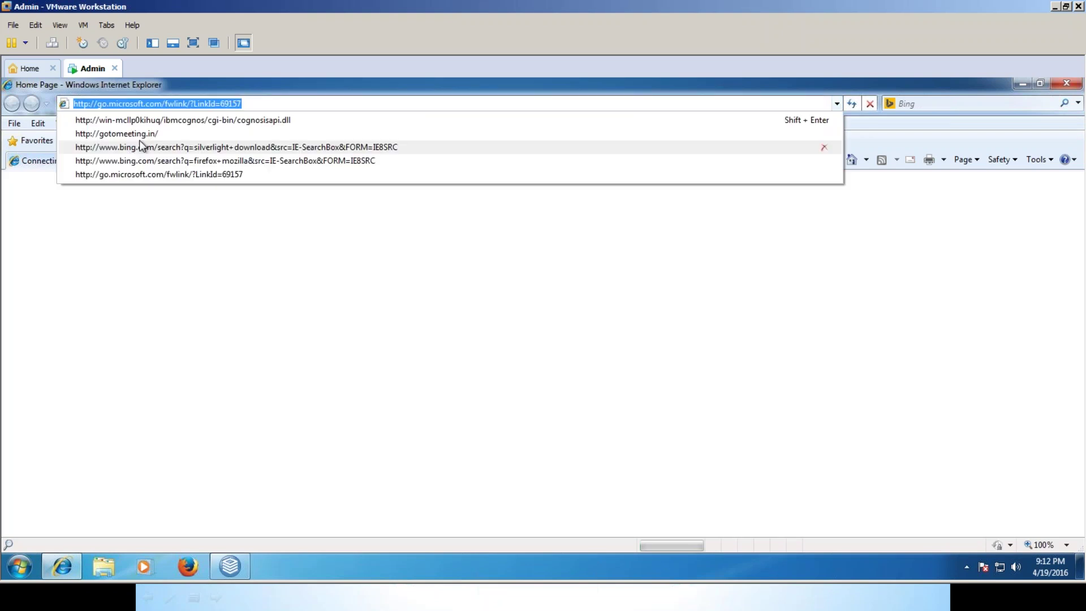
pyautogui.click(135, 121)
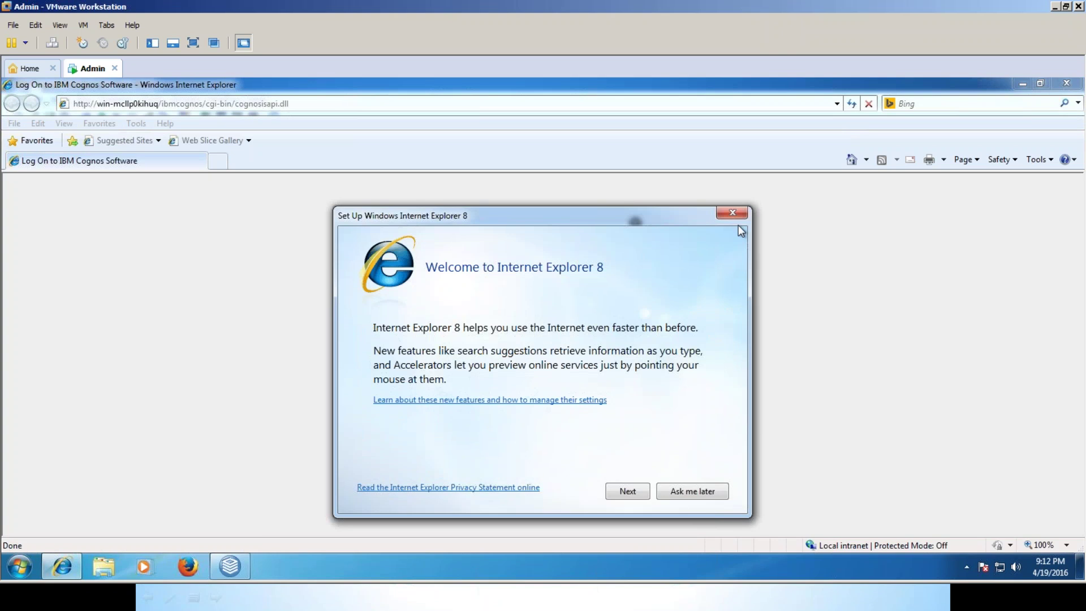
pyautogui.click(740, 214)
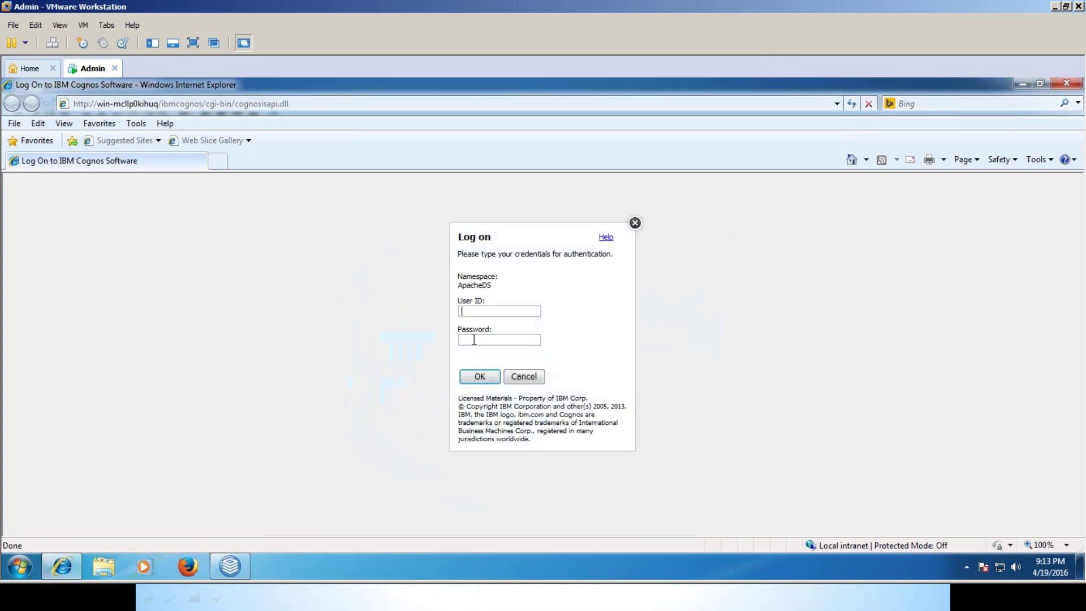
pyautogui.write('admin')
pyautogui.press('Return')
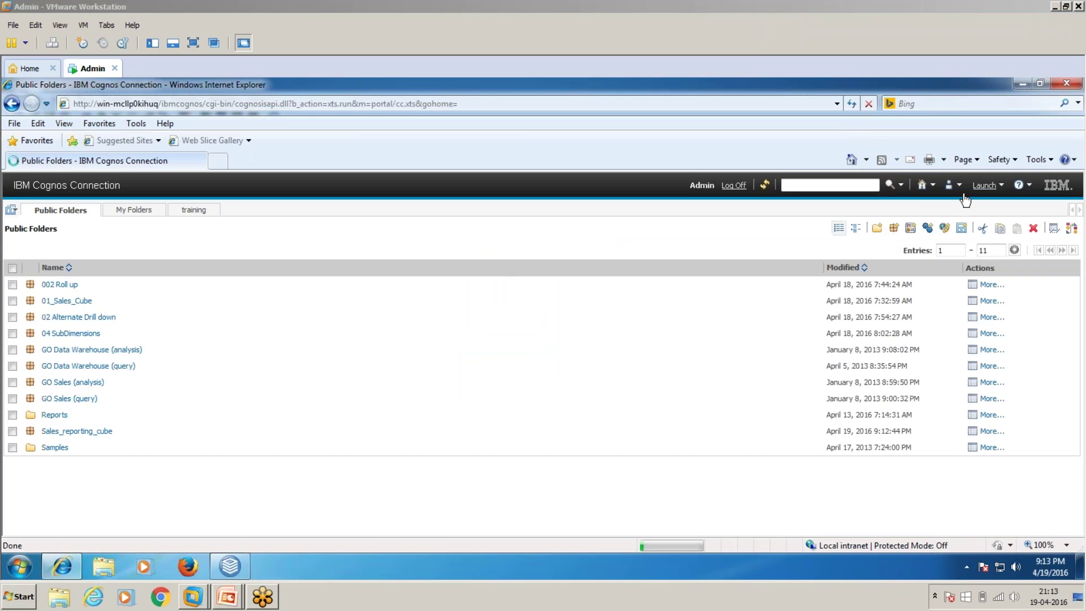
# Launch Analysis Studio from the Launch menu in Cognos Connection.
pyautogui.click(1000, 9)
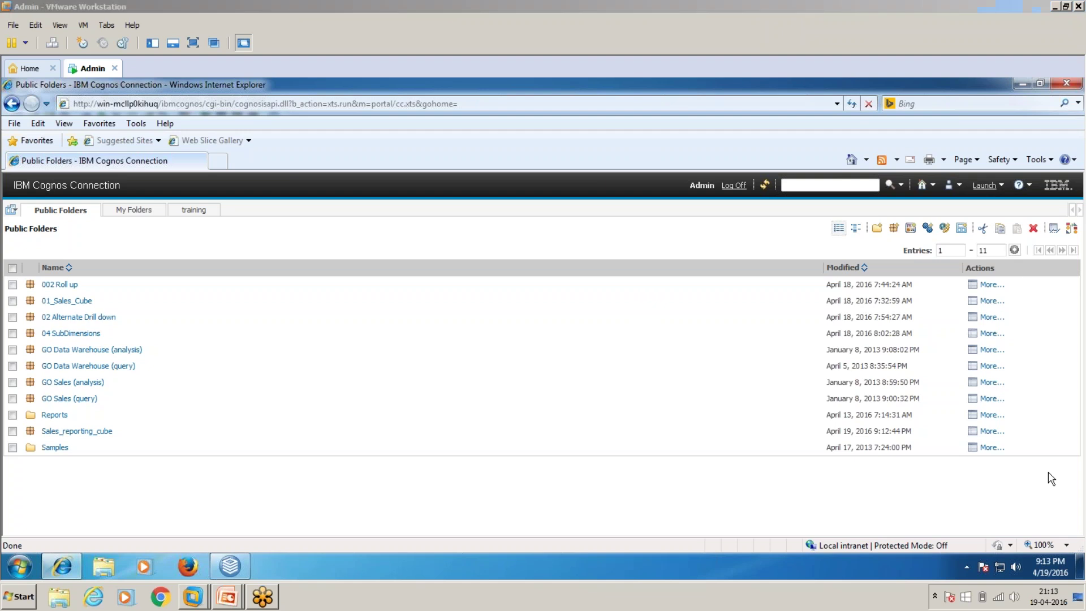
pyautogui.click(1004, 190)
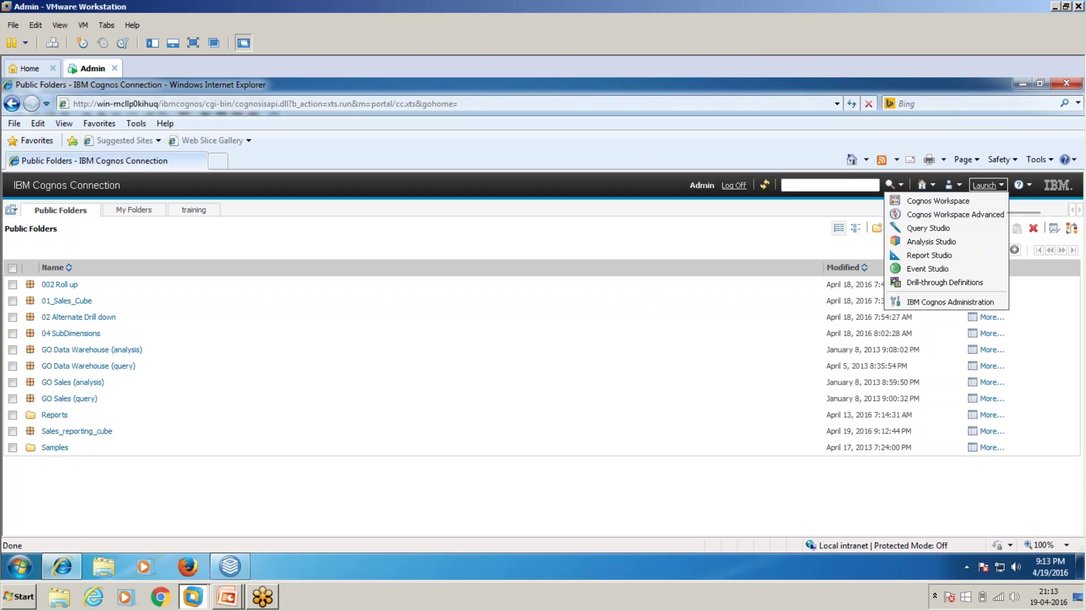
pyautogui.click(934, 243)
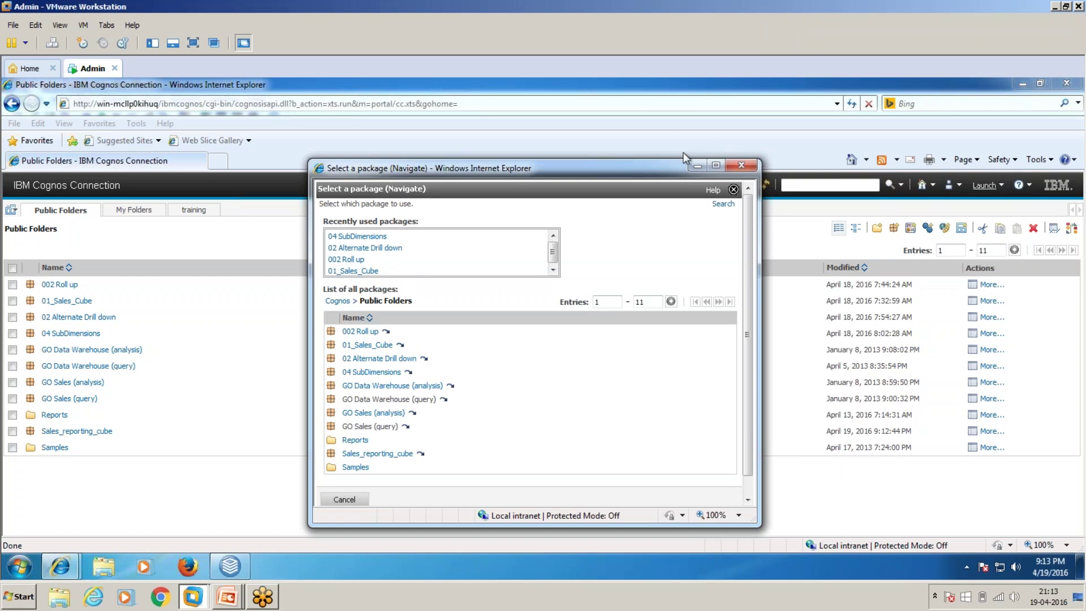
pyautogui.click(697, 165)
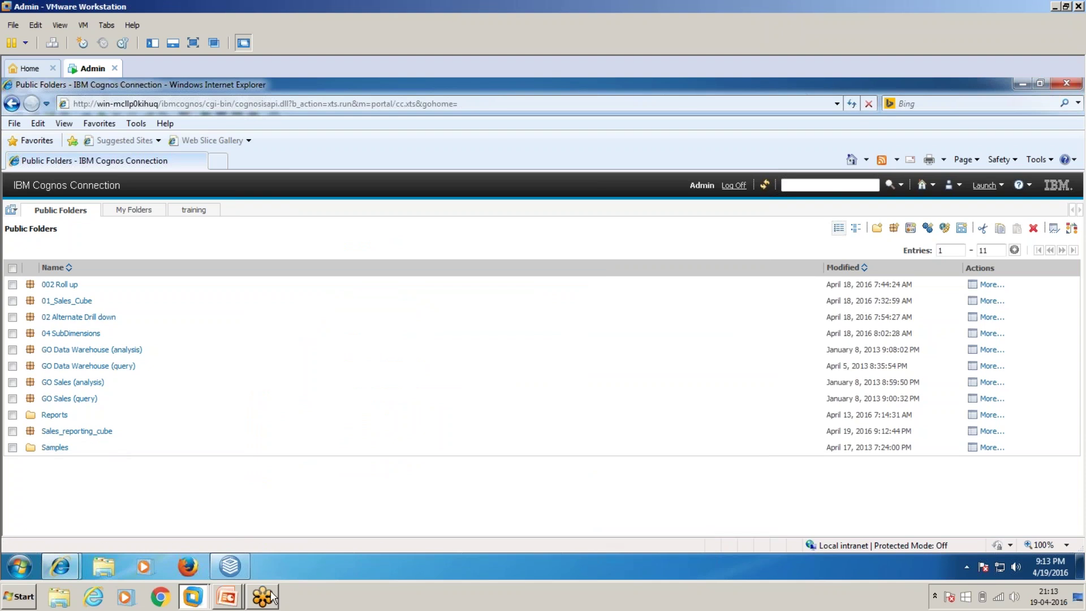
# Bring the Select a package window forward and choose the Sales_reporting_cube package.
pyautogui.moveTo(182, 594)
pyautogui.click(1023, 84)
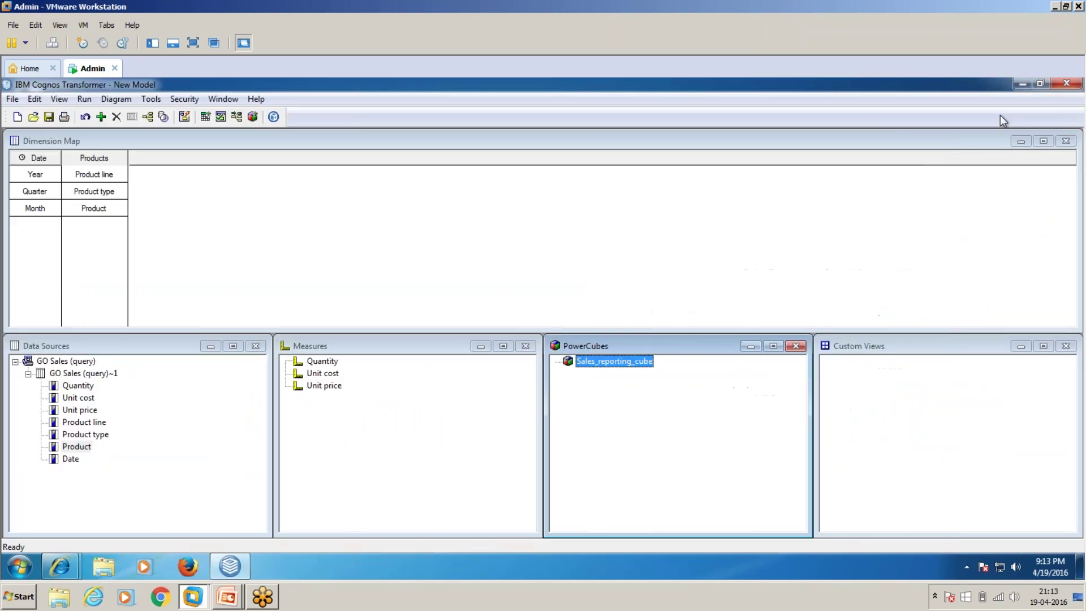
pyautogui.click(93, 597)
pyautogui.click(60, 567)
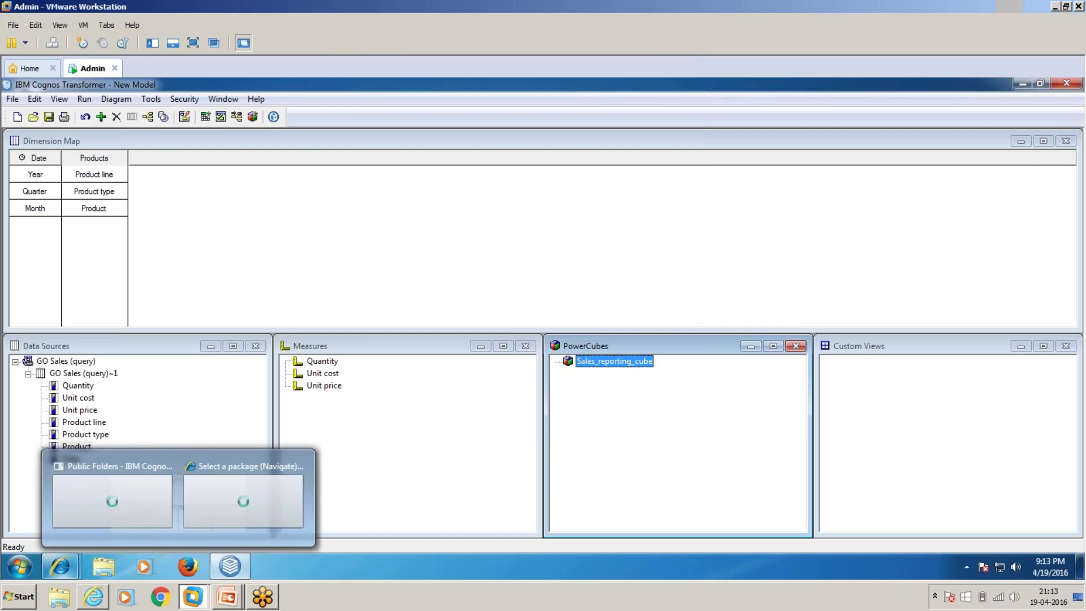
pyautogui.click(229, 518)
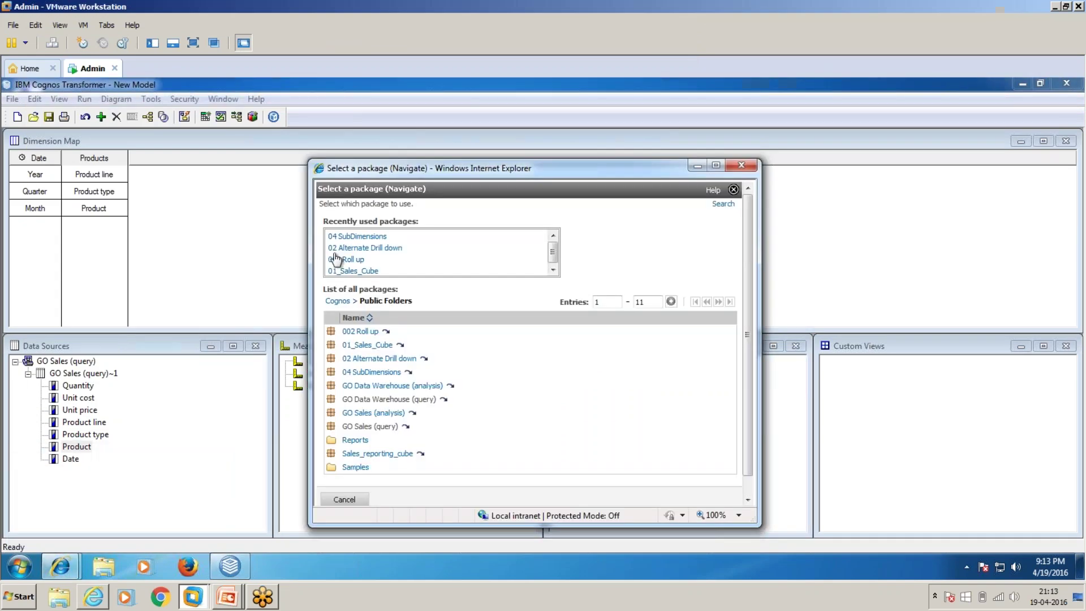
pyautogui.click(380, 457)
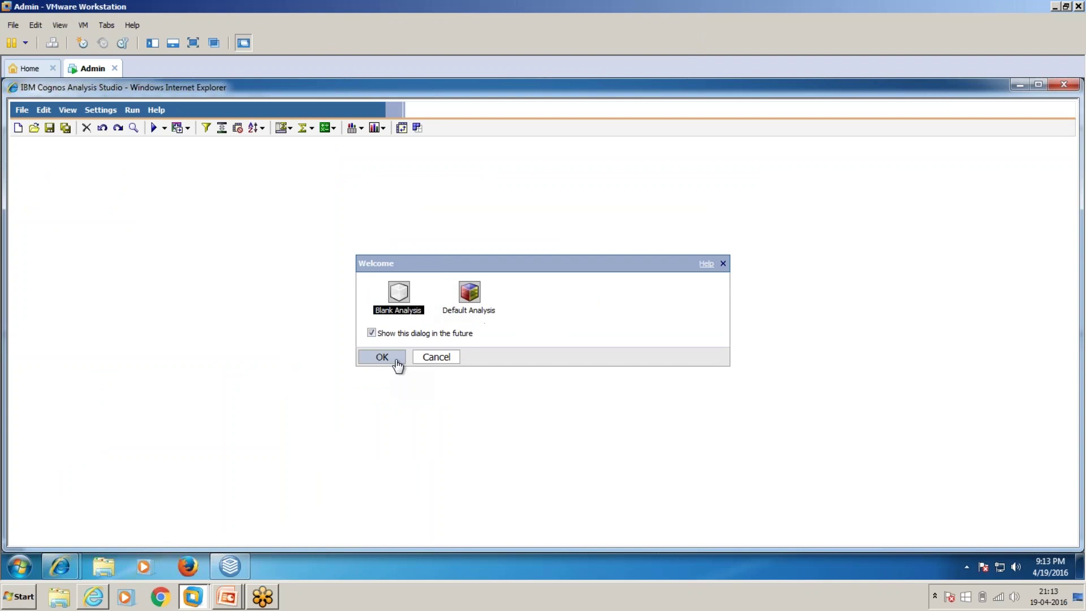
# Start a blank analysis with Date years as rows, product lines as columns and Quantity as the measure.
pyautogui.click(394, 362)
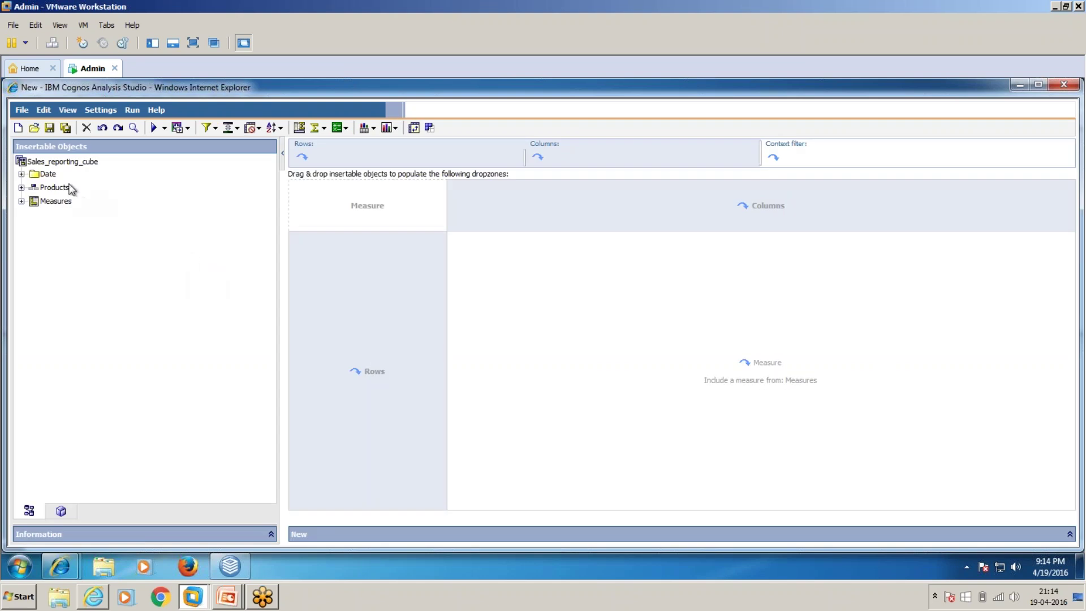
pyautogui.click(22, 175)
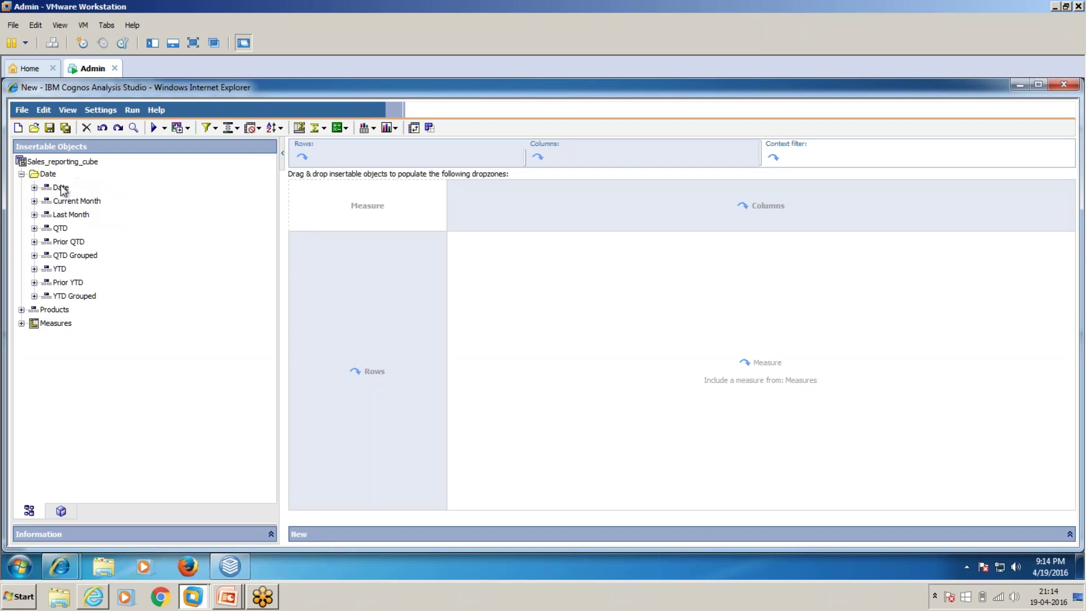
pyautogui.moveTo(63, 190); pyautogui.dragTo(406, 332)
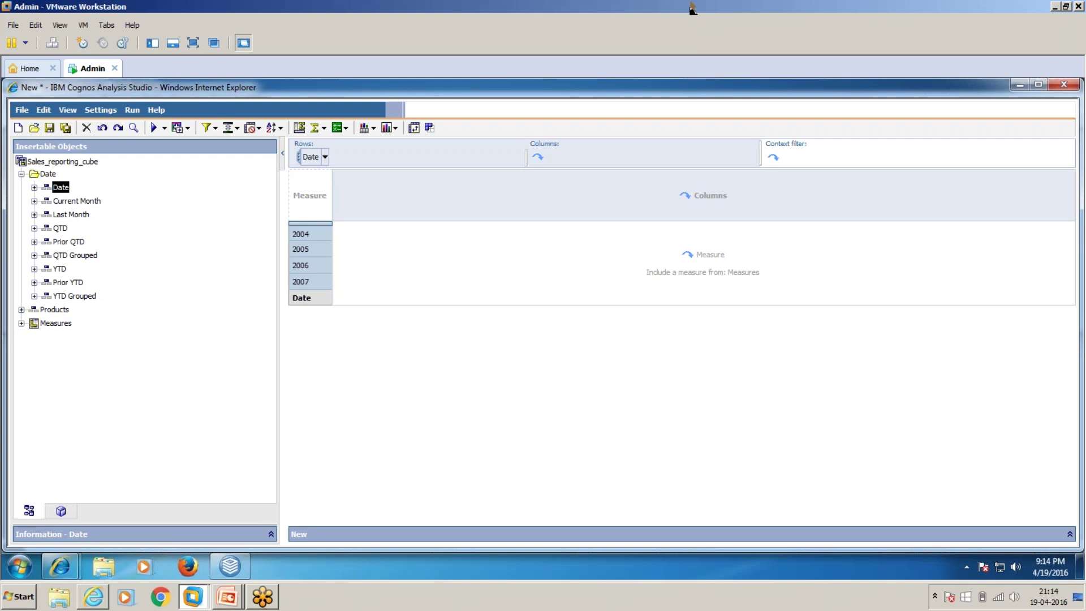
pyautogui.click(21, 309)
pyautogui.moveTo(62, 311); pyautogui.dragTo(371, 202)
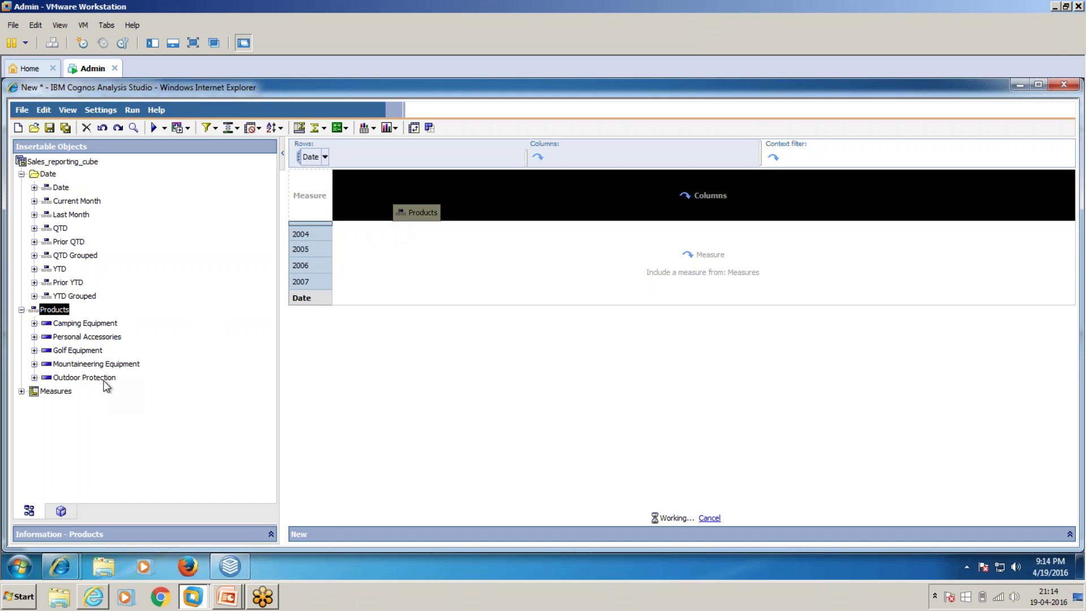
pyautogui.click(21, 391)
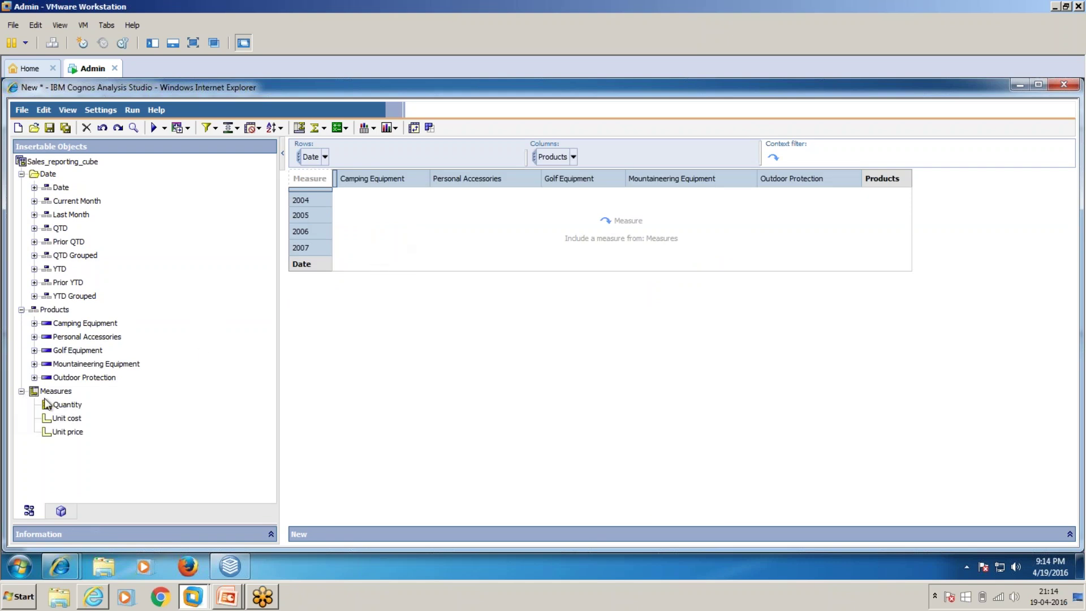
pyautogui.moveTo(45, 403); pyautogui.dragTo(433, 239)
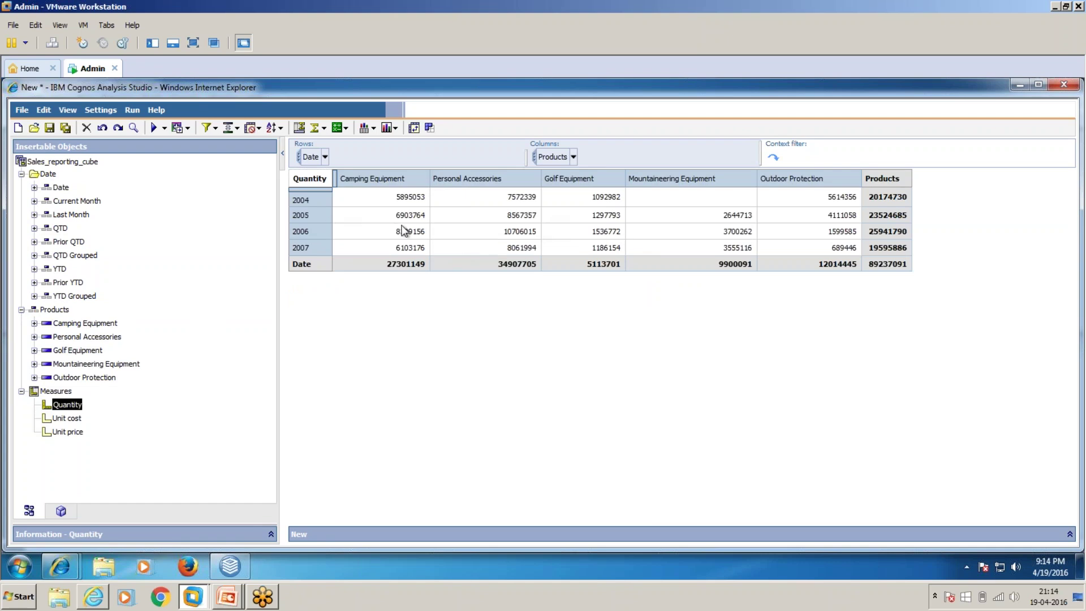
# Drill down through Camping Equipment and Cooking Gear to TrailChef Cup.
pyautogui.click(390, 187)
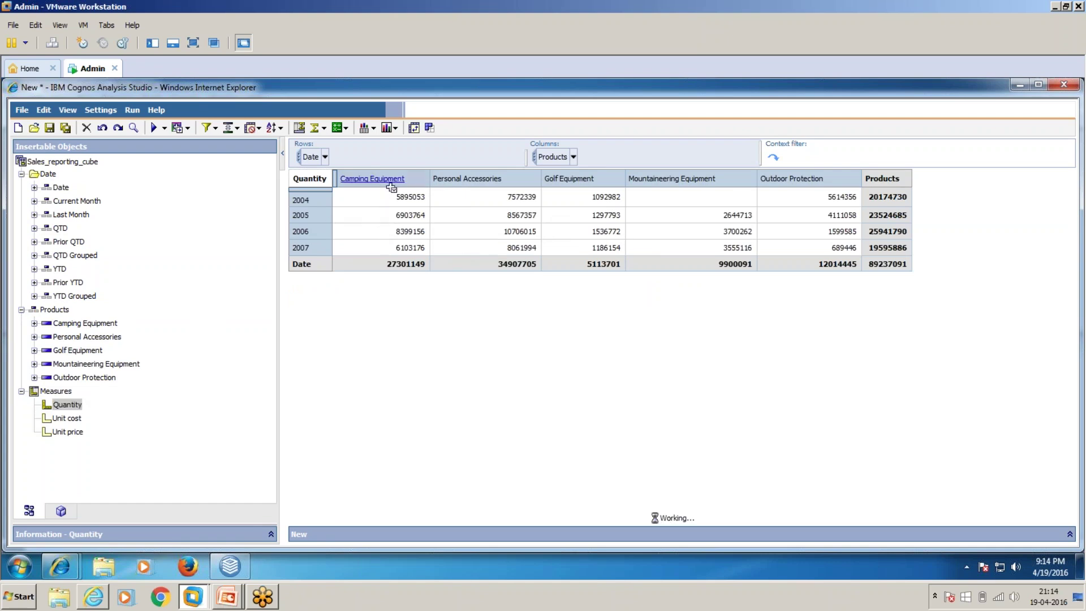
pyautogui.click(447, 187)
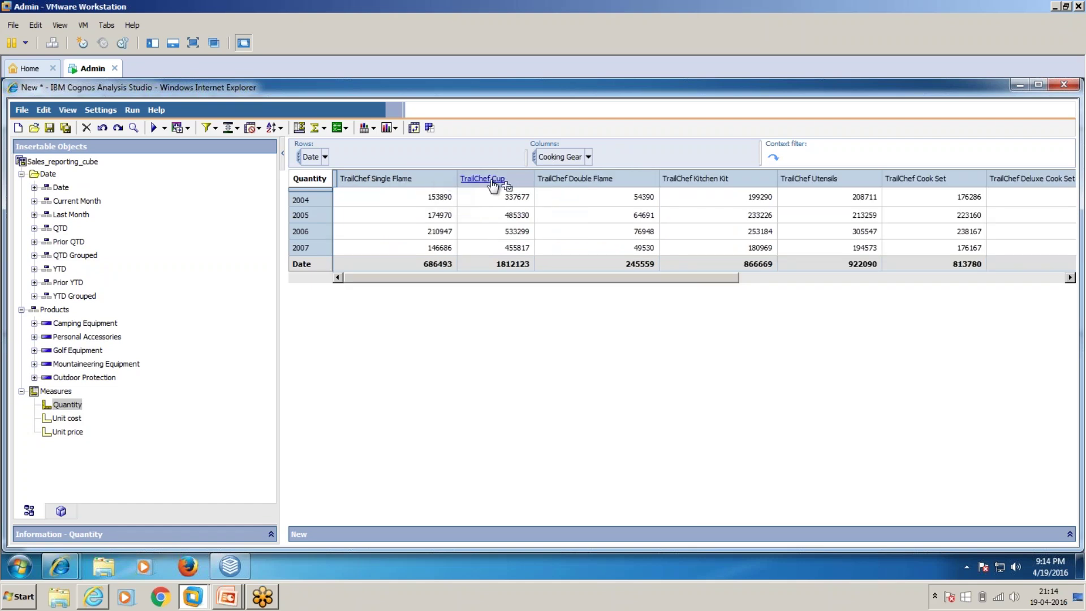
pyautogui.click(496, 180)
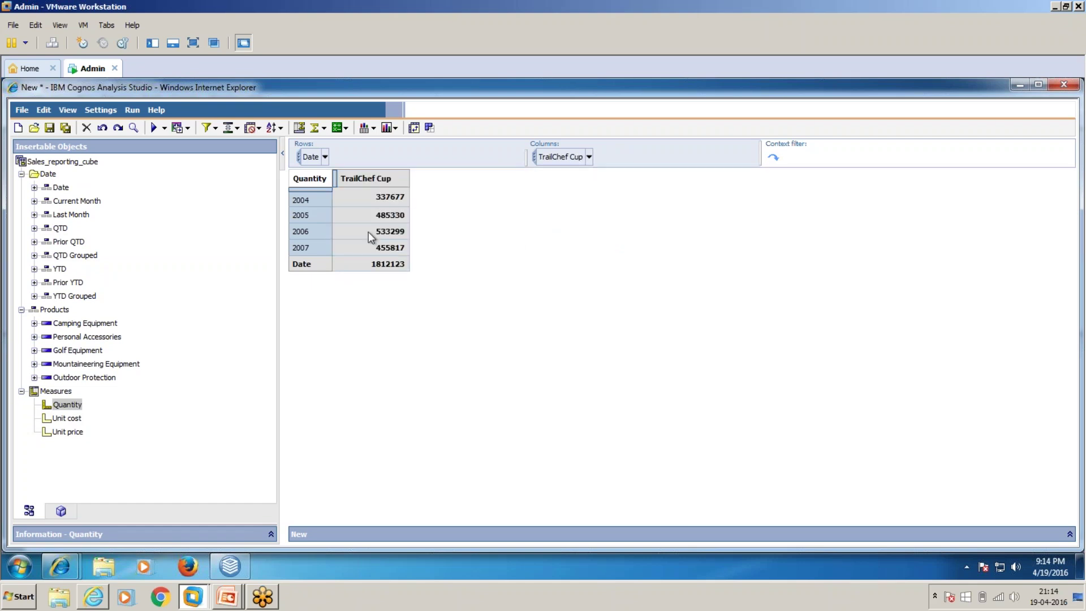
# Drill back up to Camping Equipment product types, then drill 2005 into quarters and 2005 Q 2 into months.
pyautogui.rightClick(363, 204)
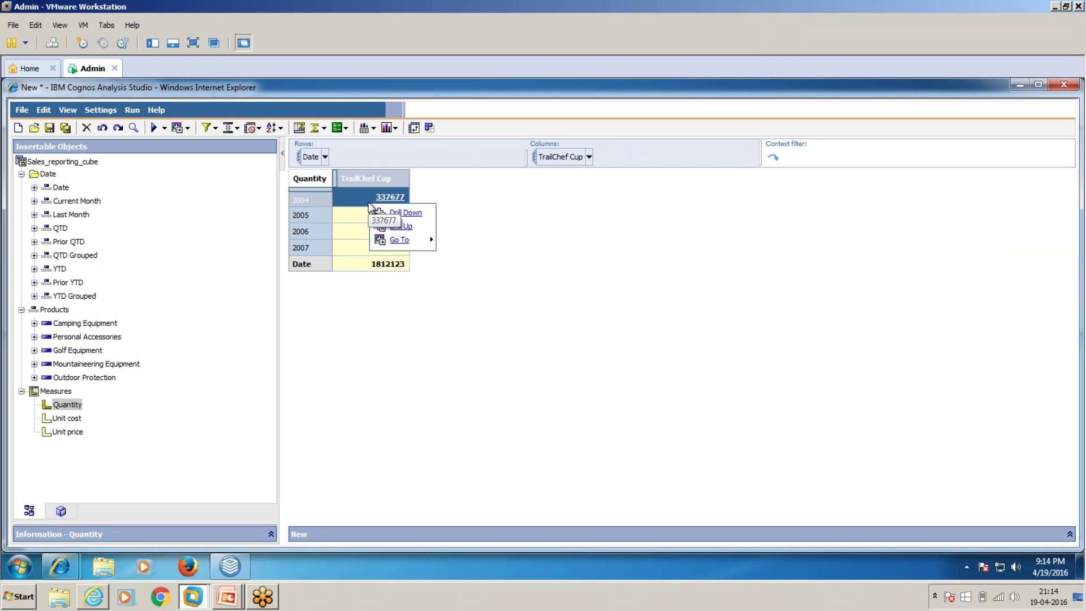
pyautogui.click(411, 227)
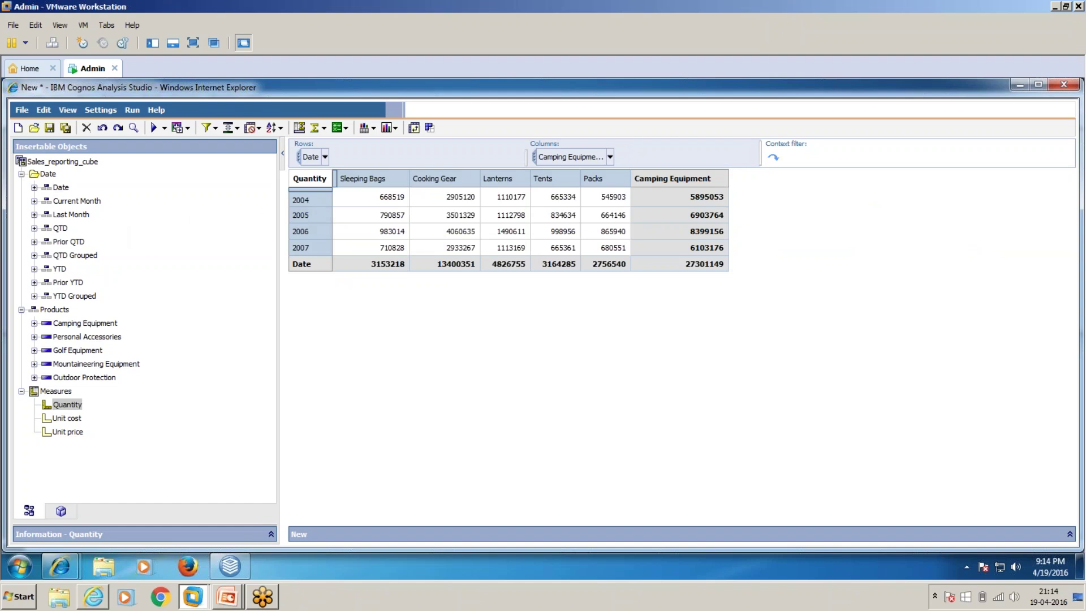
pyautogui.click(303, 220)
pyautogui.click(310, 217)
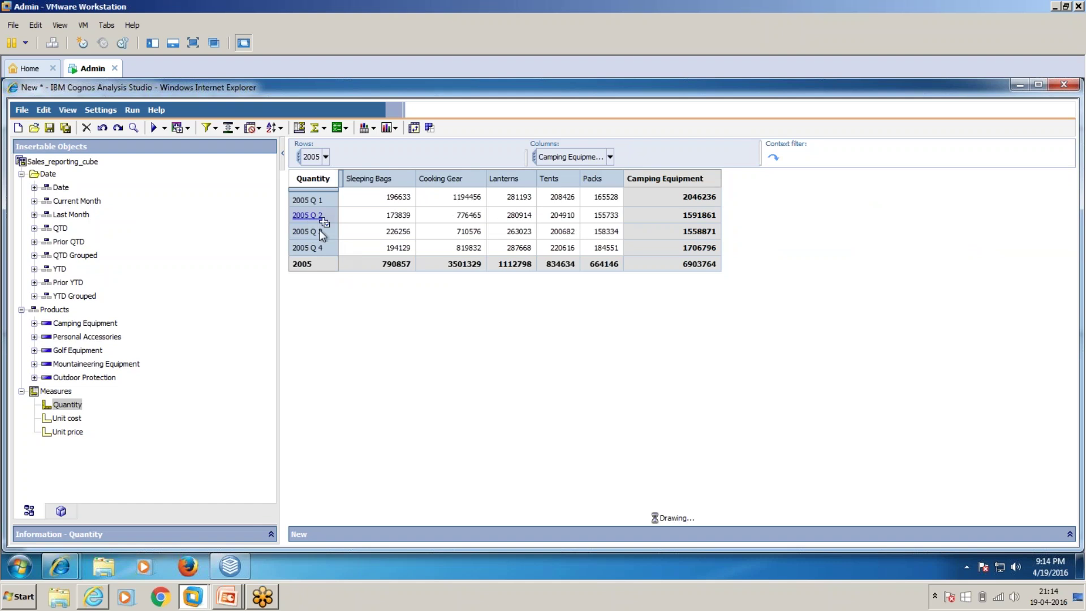